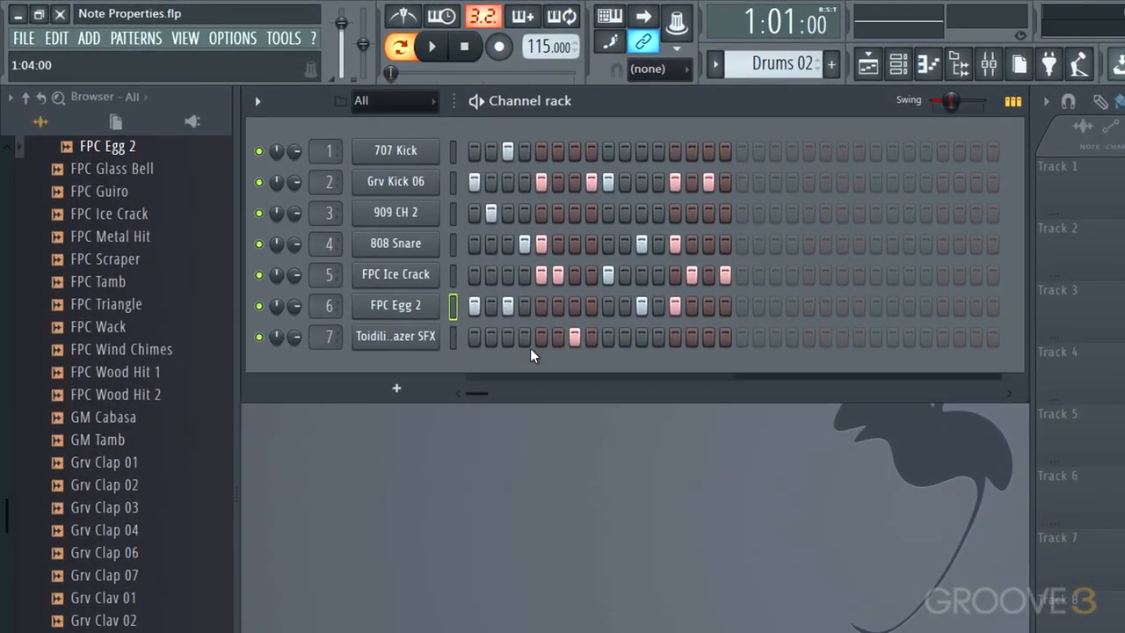
- Play the whole Drums 02 pattern from its beginning, then stop playback
left_click(524, 244)
key("space")
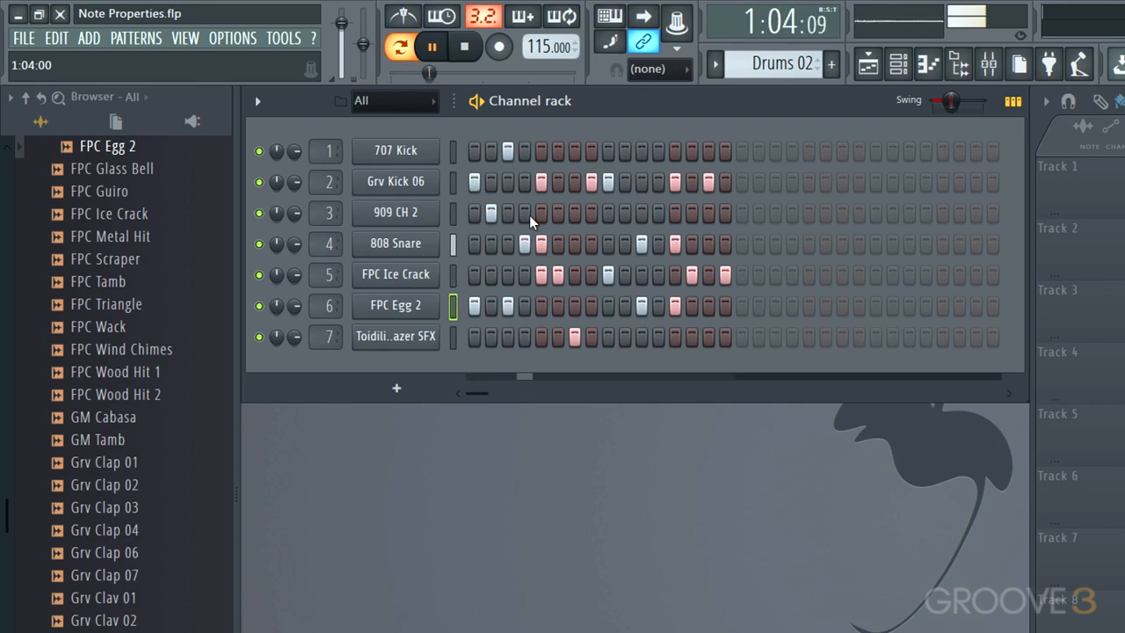
key("space")
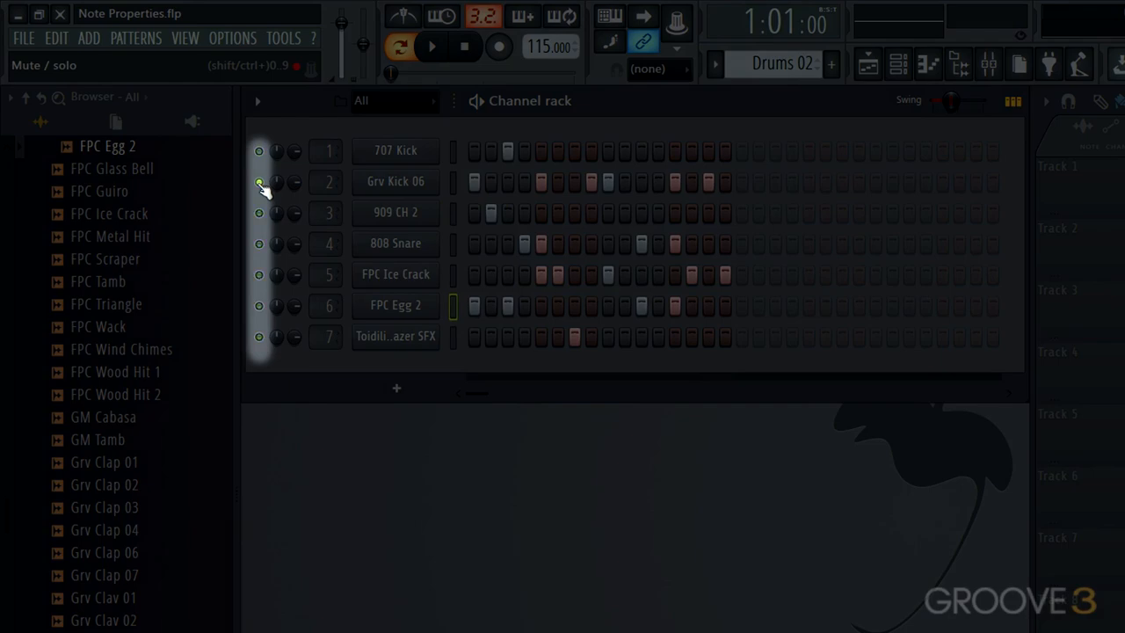
- Solo the Grv Kick 06 channel and audition its part in the pattern
right_click(260, 183)
key("space")
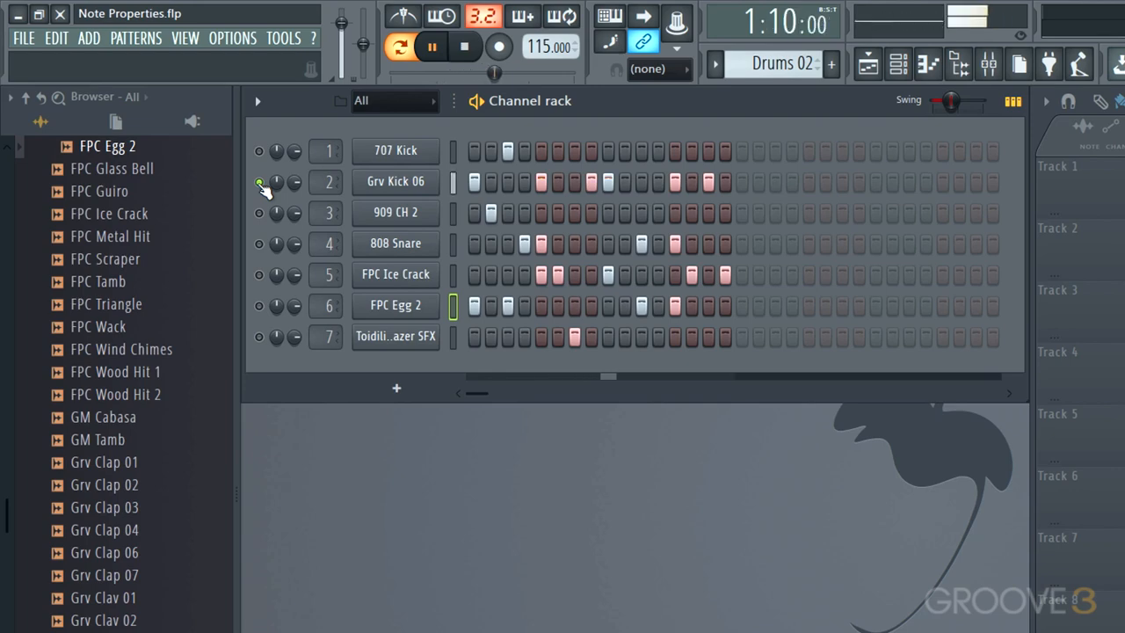
key("space")
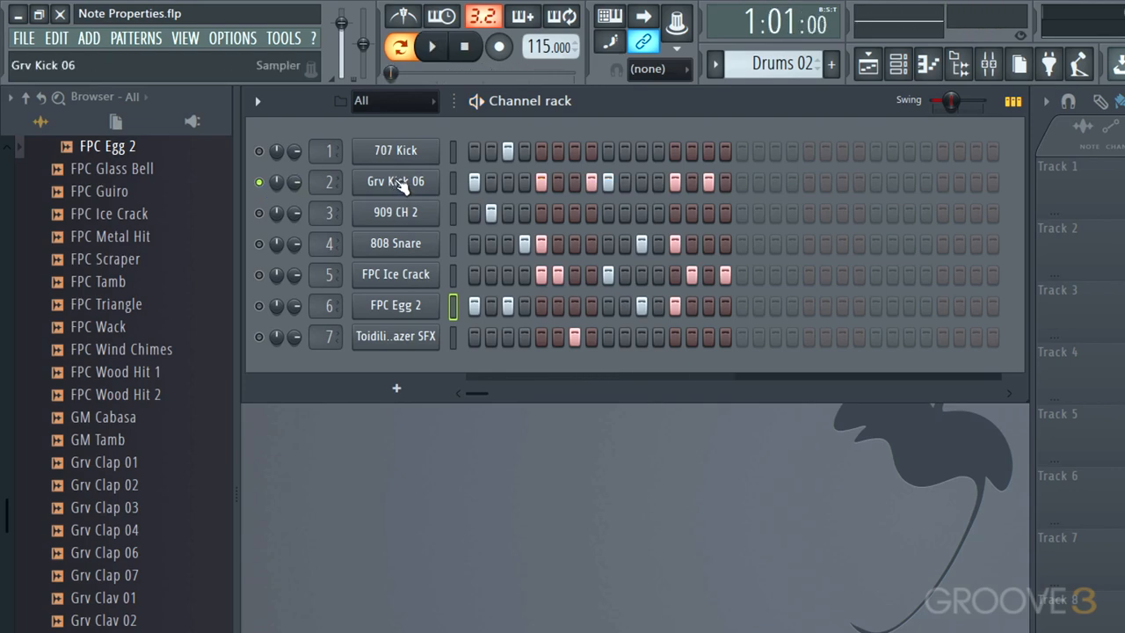
- Examine the envelope and filter settings of the Grv Kick 06 channel while auditioning it, then close them
left_click(400, 182)
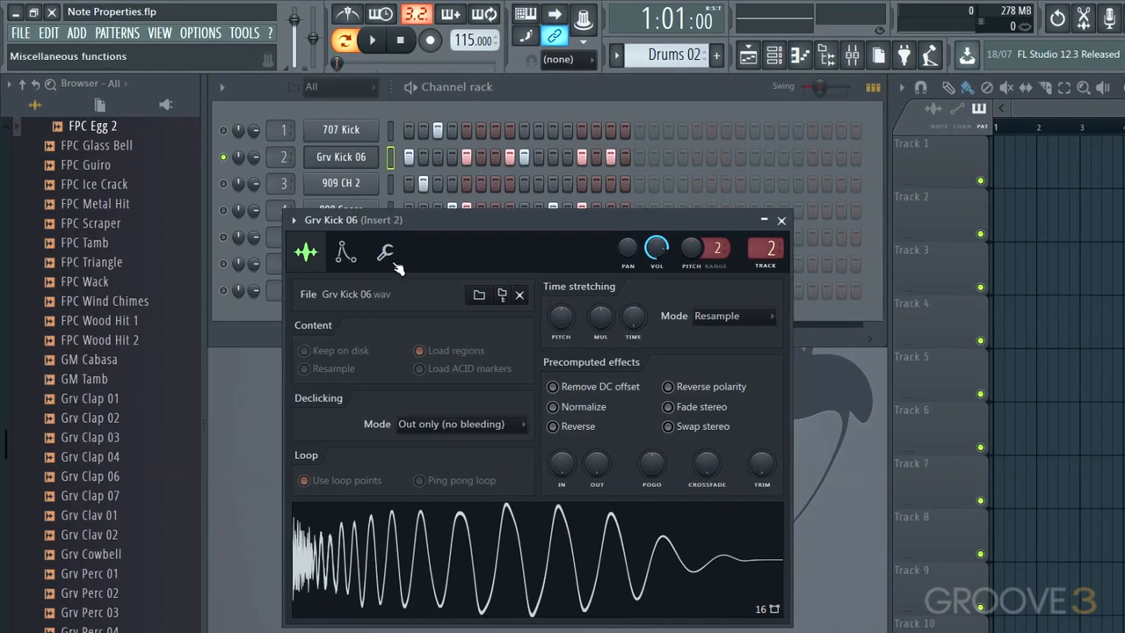
left_click(345, 254)
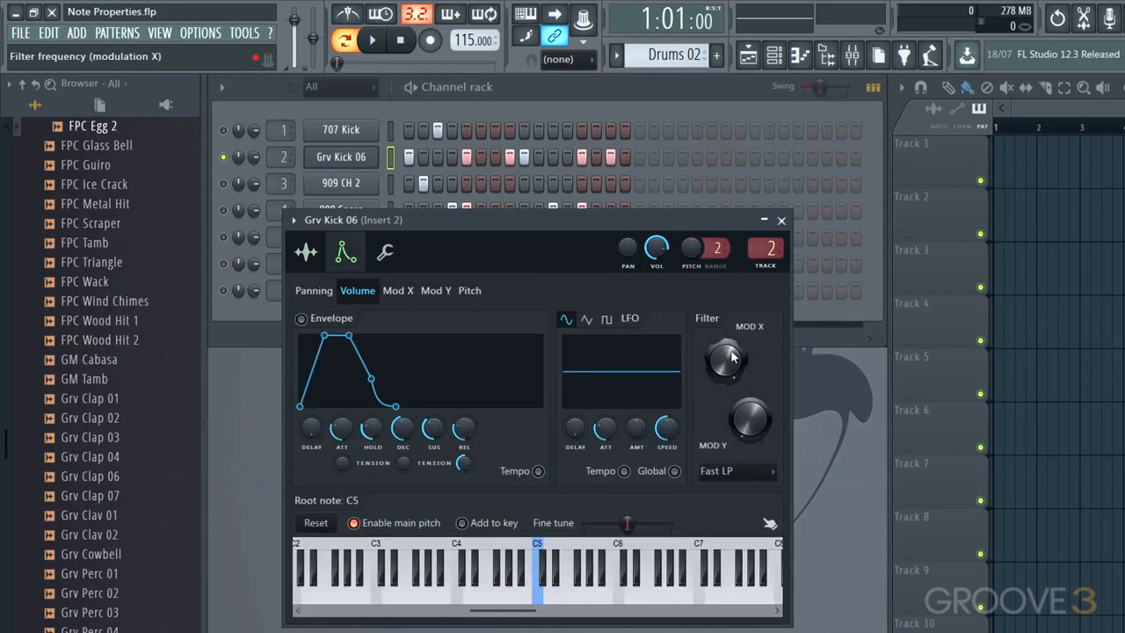
key("space")
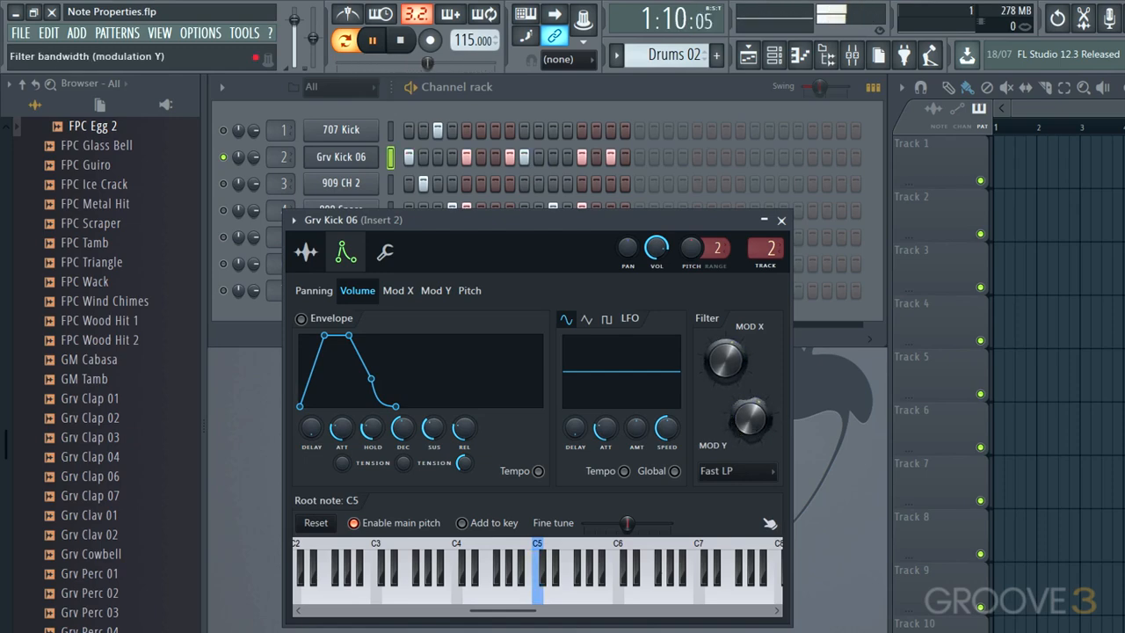
key("space")
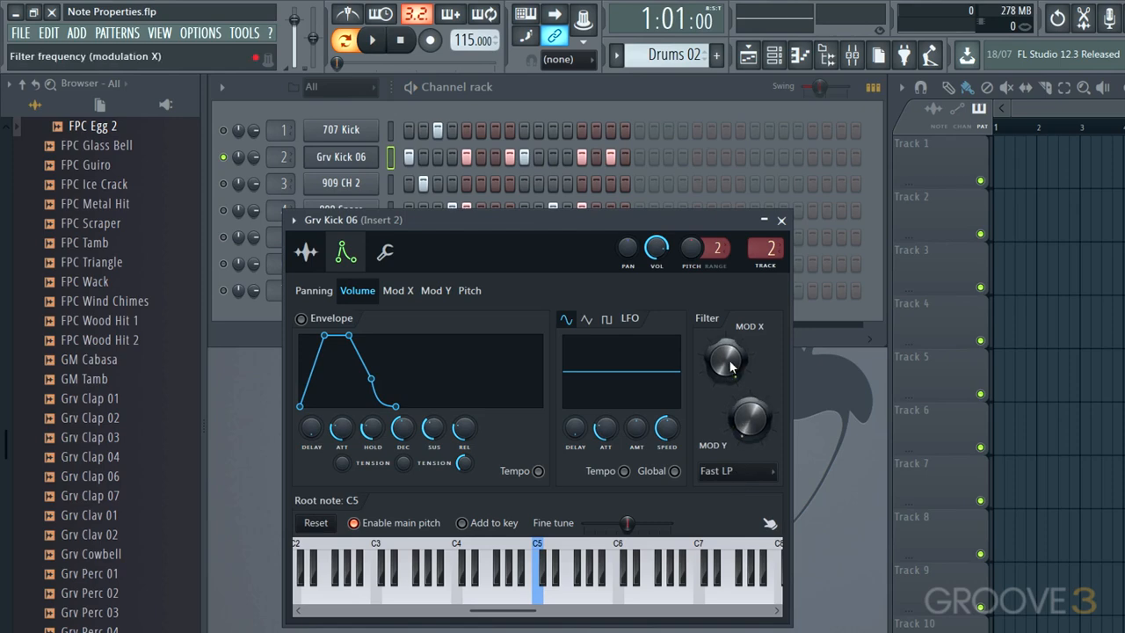
left_click(780, 220)
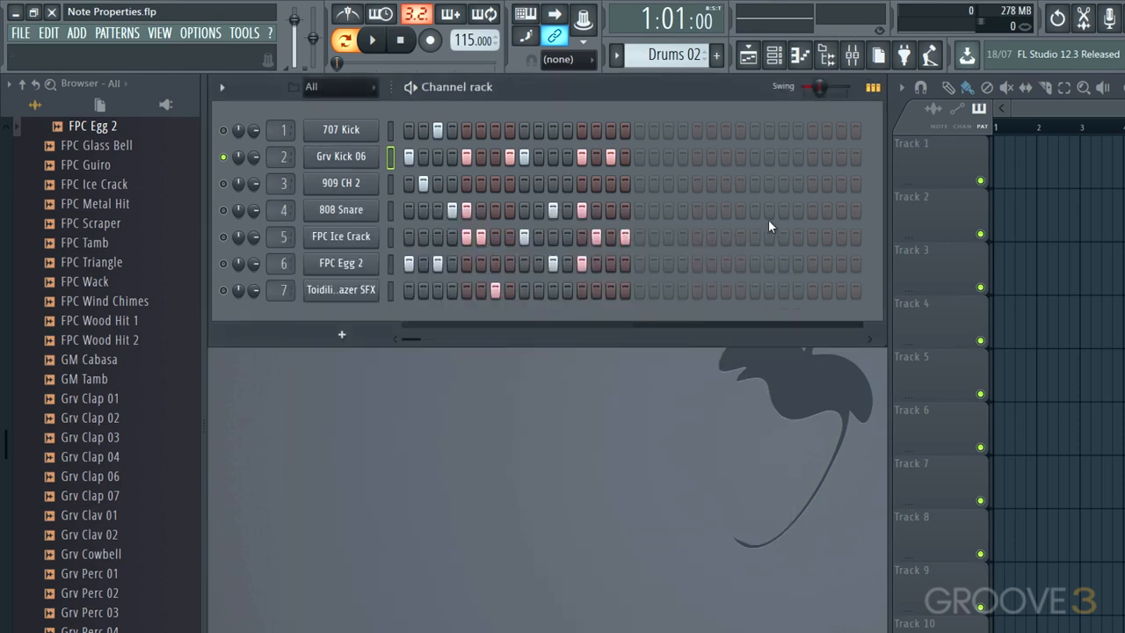
- Open the Grv Kick 06 channel in a floating piano roll with its C5 notes in view
right_click(349, 158)
left_click(412, 157)
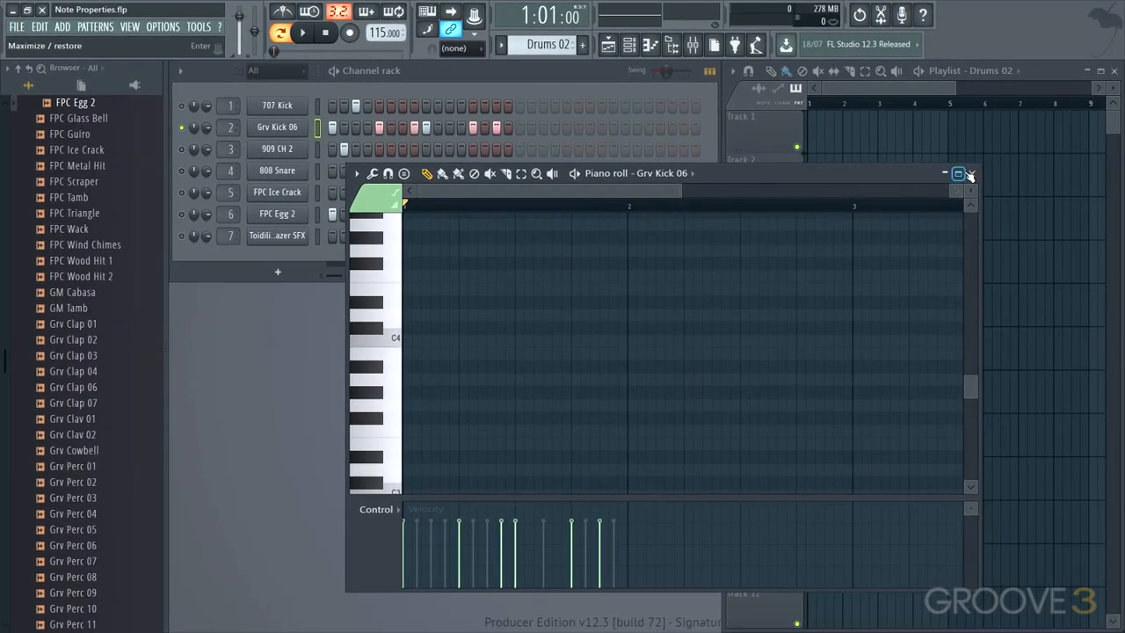
left_click(959, 173)
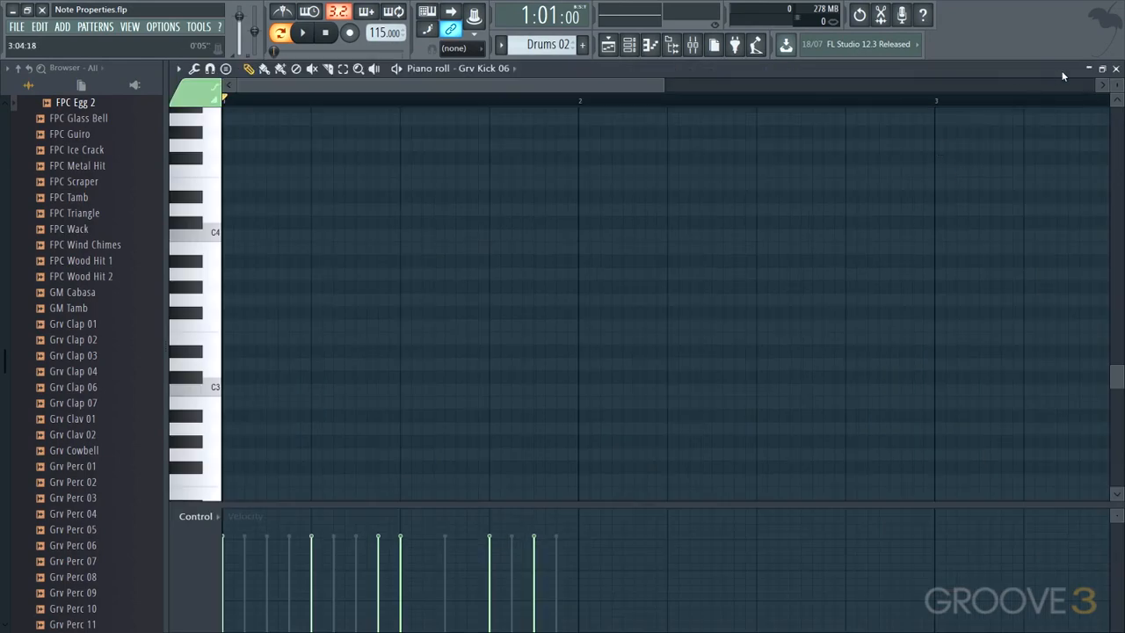
left_click(1102, 67)
mouse_move(844, 173)
left_mouse_down()
mouse_move(829, 171)
mouse_move(849, 165)
left_mouse_up()
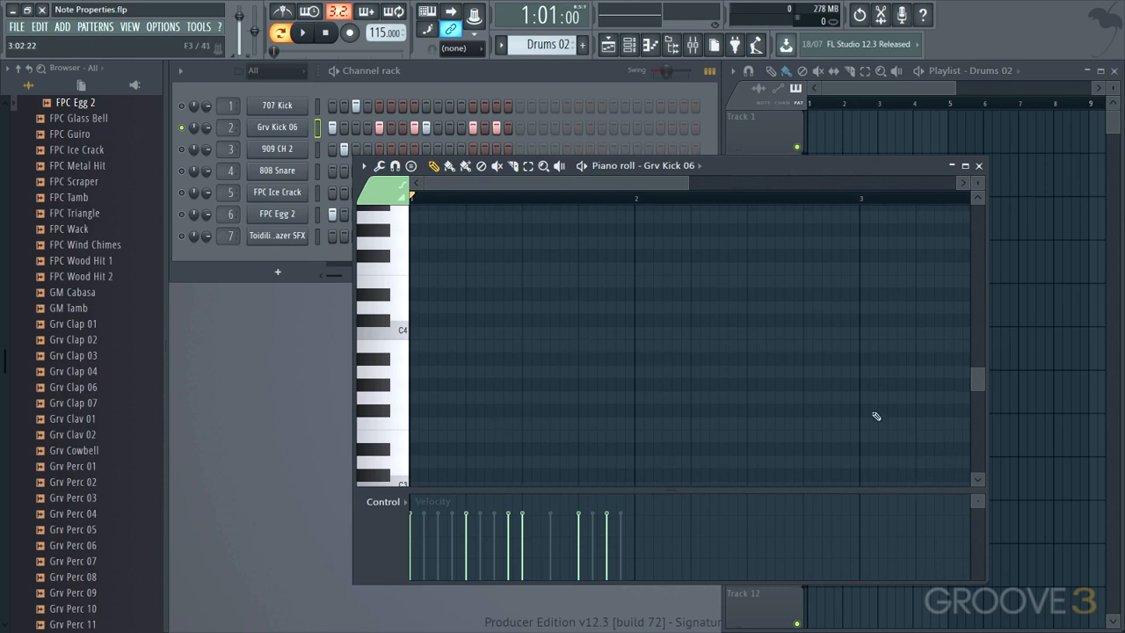
scroll(709, 388, "up", 4)
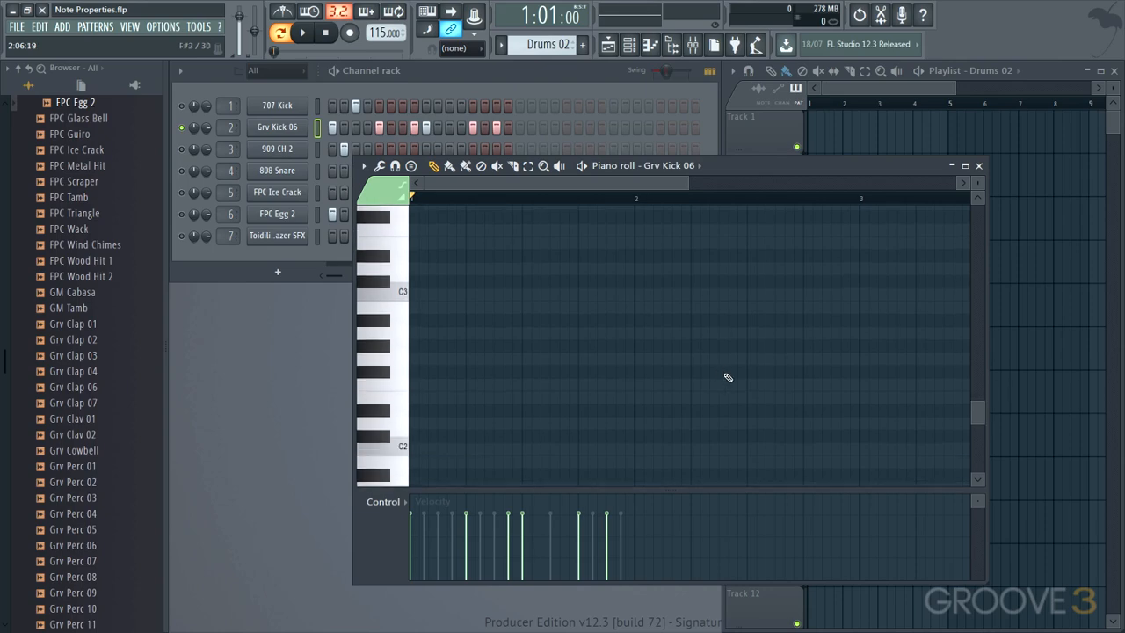
scroll(703, 382, "up", 1)
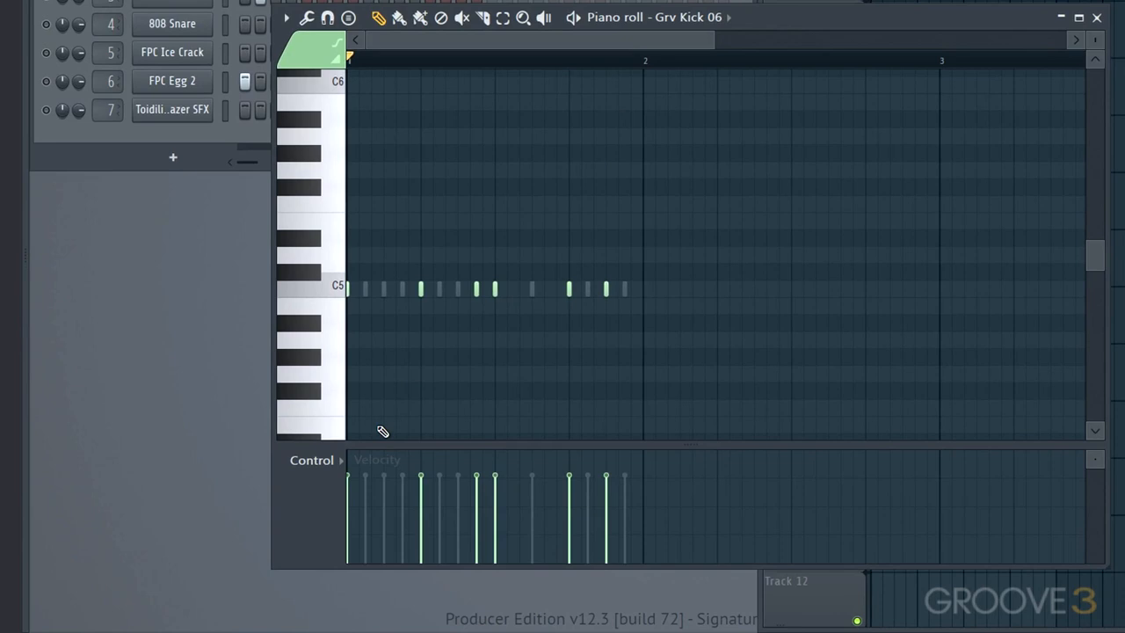
- Lower the note filter cutoff frequency of the third and last Grv Kick 06 notes, auditioning the pattern
left_click(333, 460)
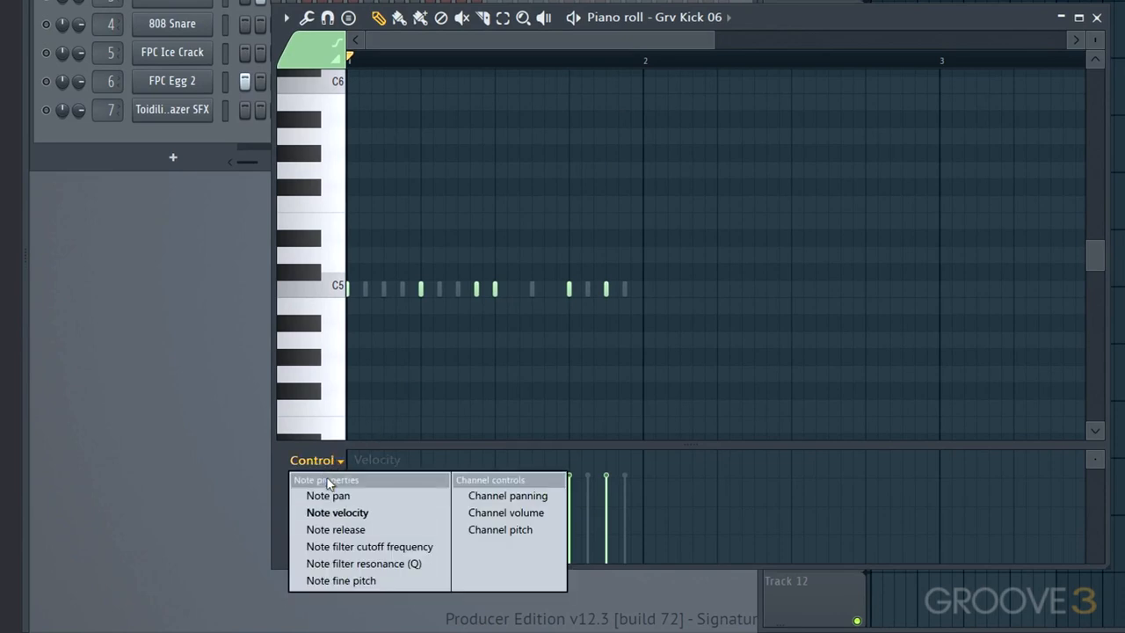
left_click(340, 546)
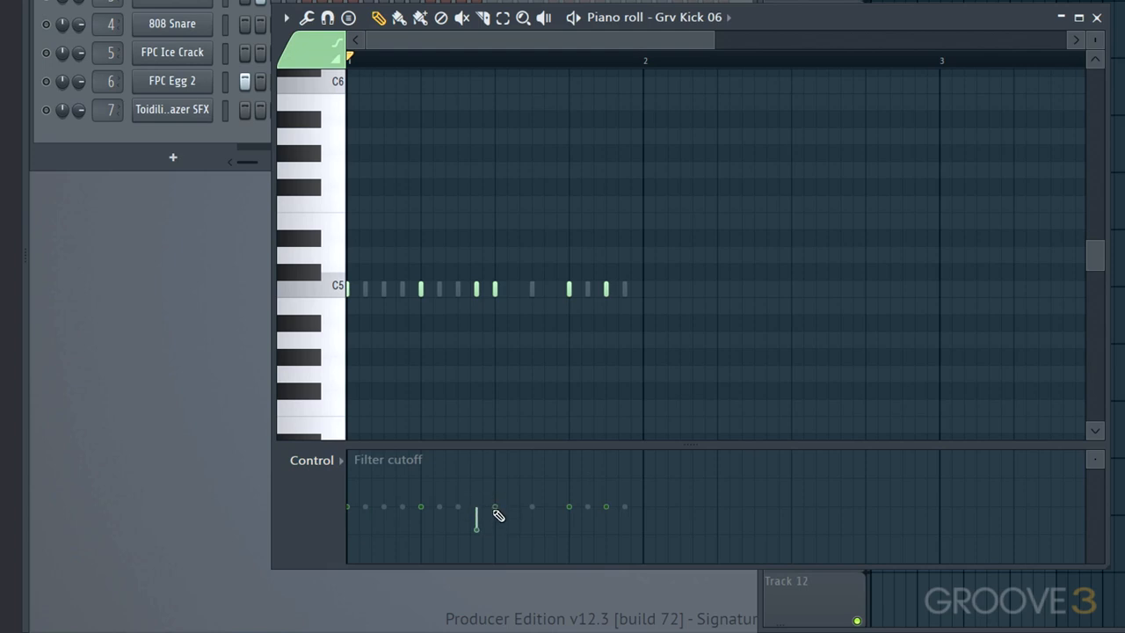
left_click(477, 526)
key("space")
key("space")
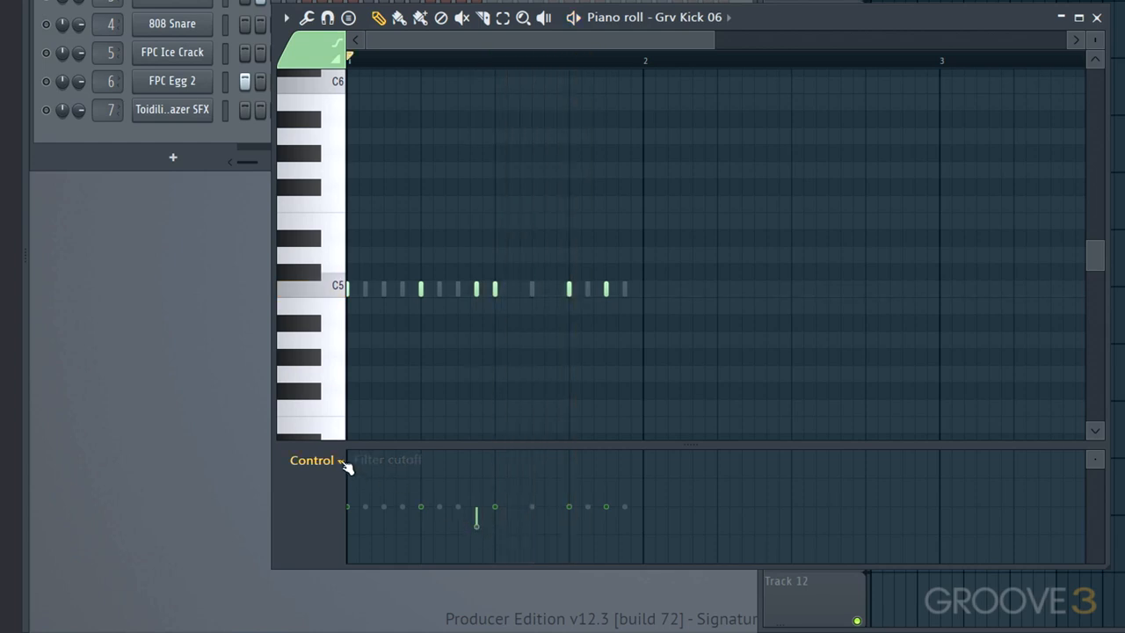
key("space")
key("space")
- Raise the note filter resonance (Q) of the third and last Grv Kick 06 notes, auditioning the pattern
left_click(343, 461)
left_click(378, 561)
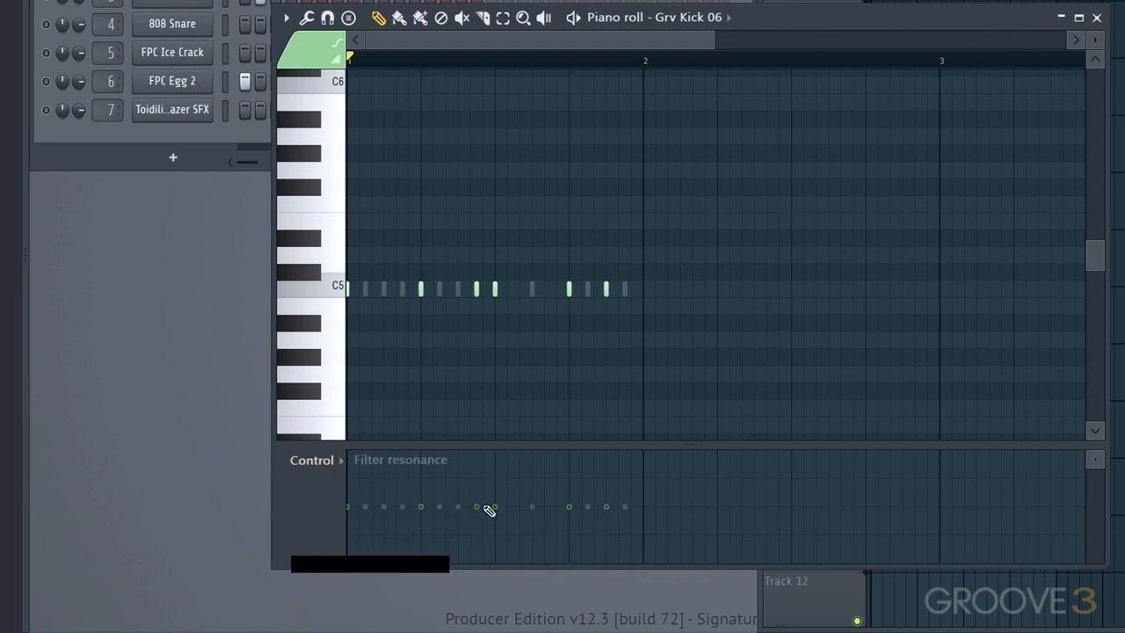
left_click_drag(481, 511, 481, 485)
key("space")
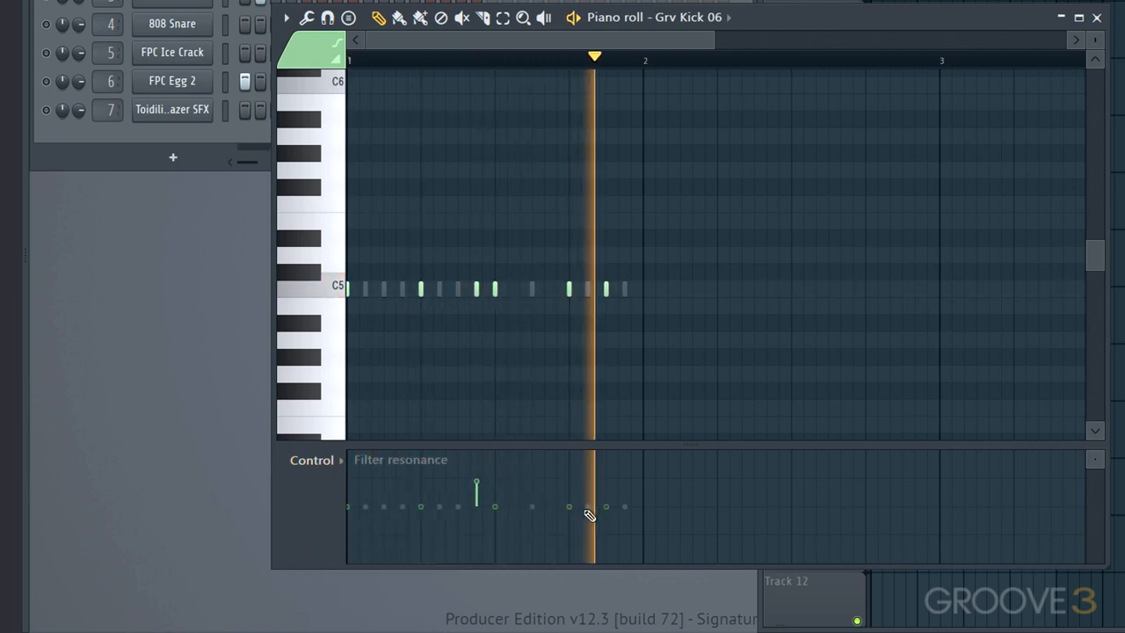
left_click_drag(606, 509, 610, 467)
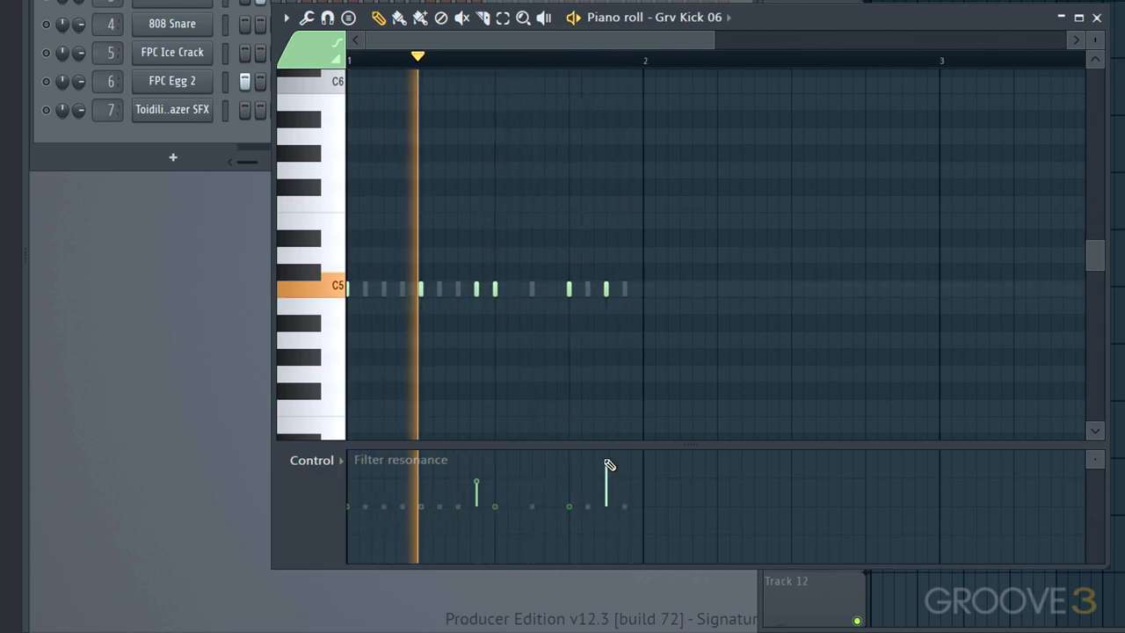
key("space")
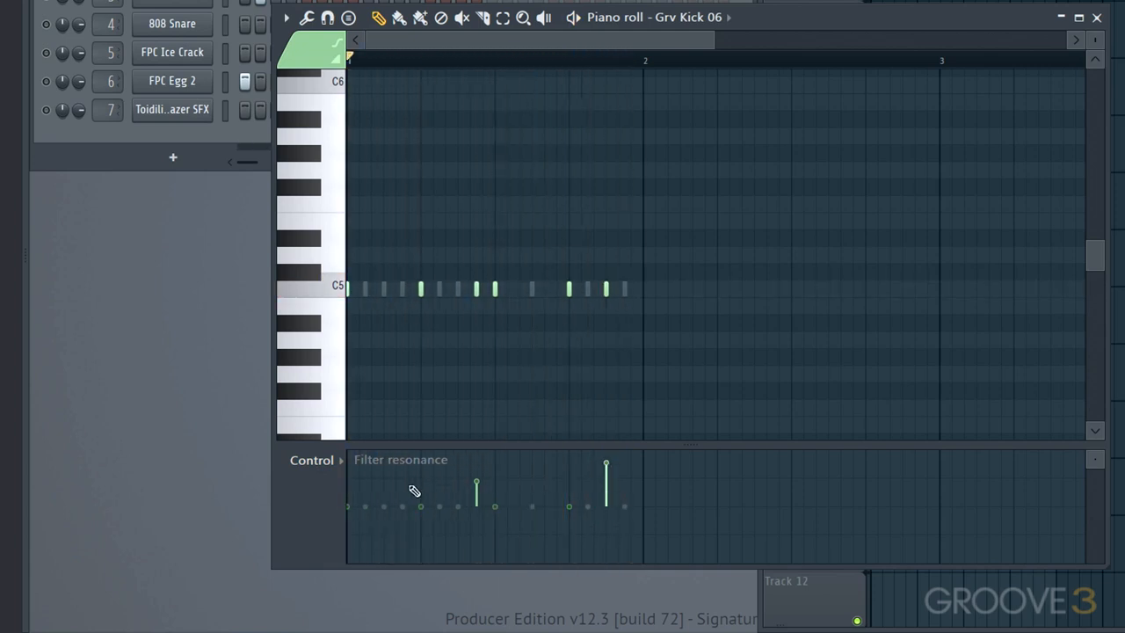
- Switch the piano roll to the 909 CH 2 channel
left_click(340, 460)
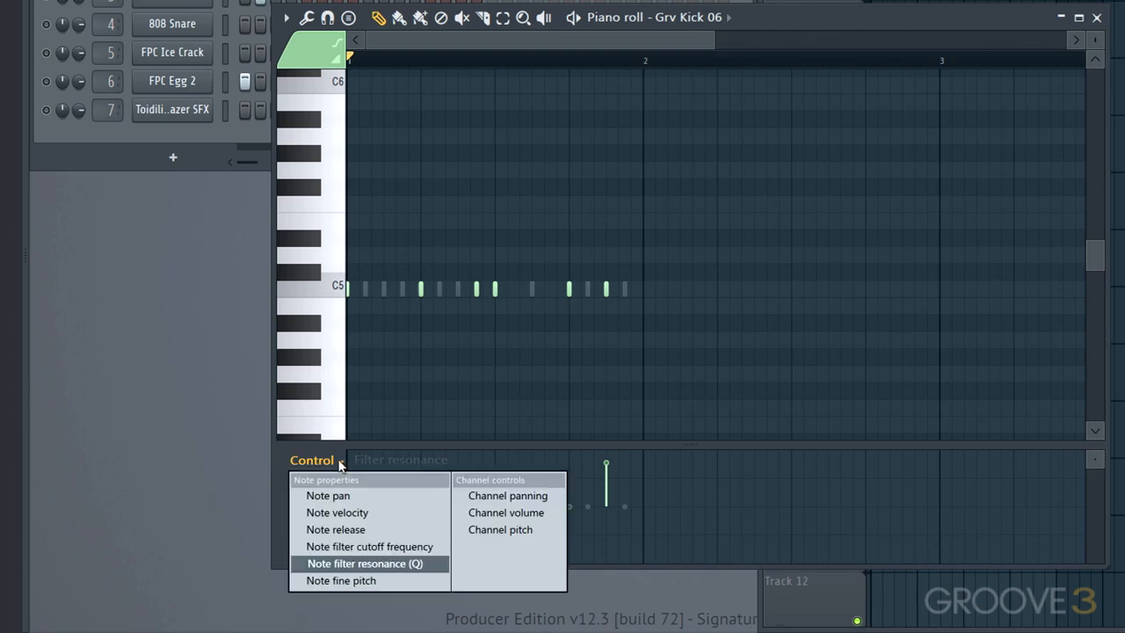
left_click(284, 466)
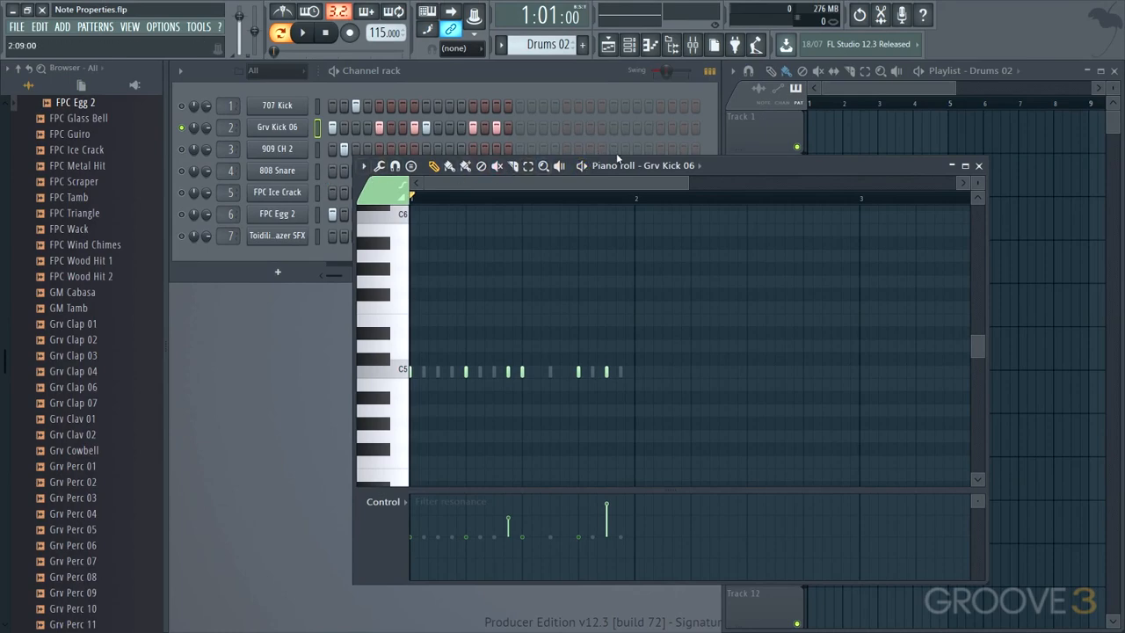
left_click(701, 167)
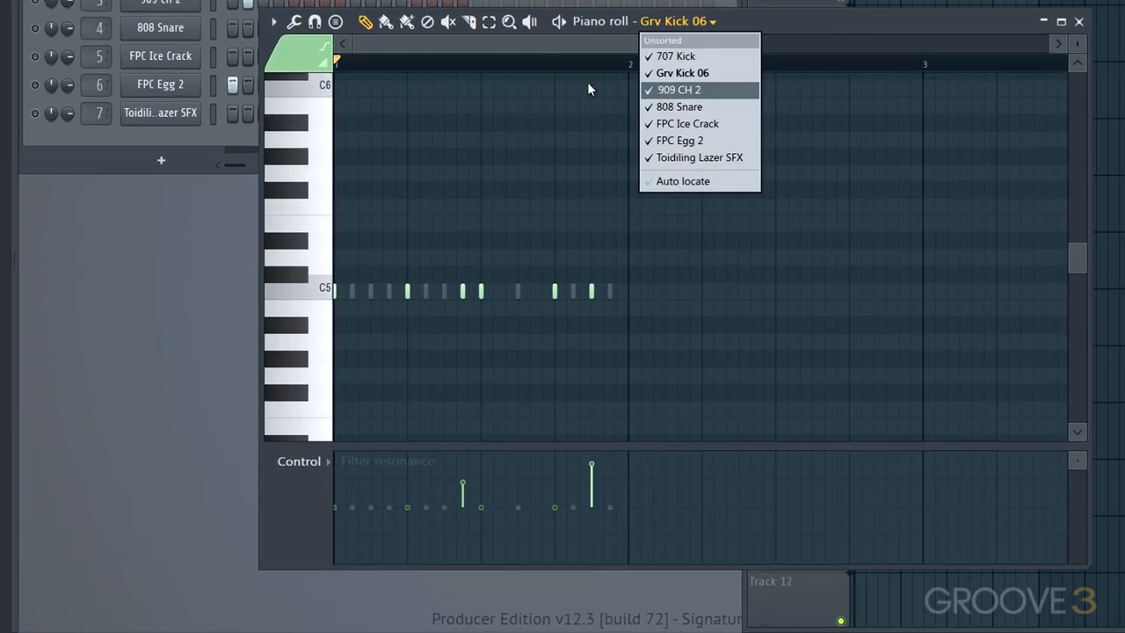
left_click(685, 90)
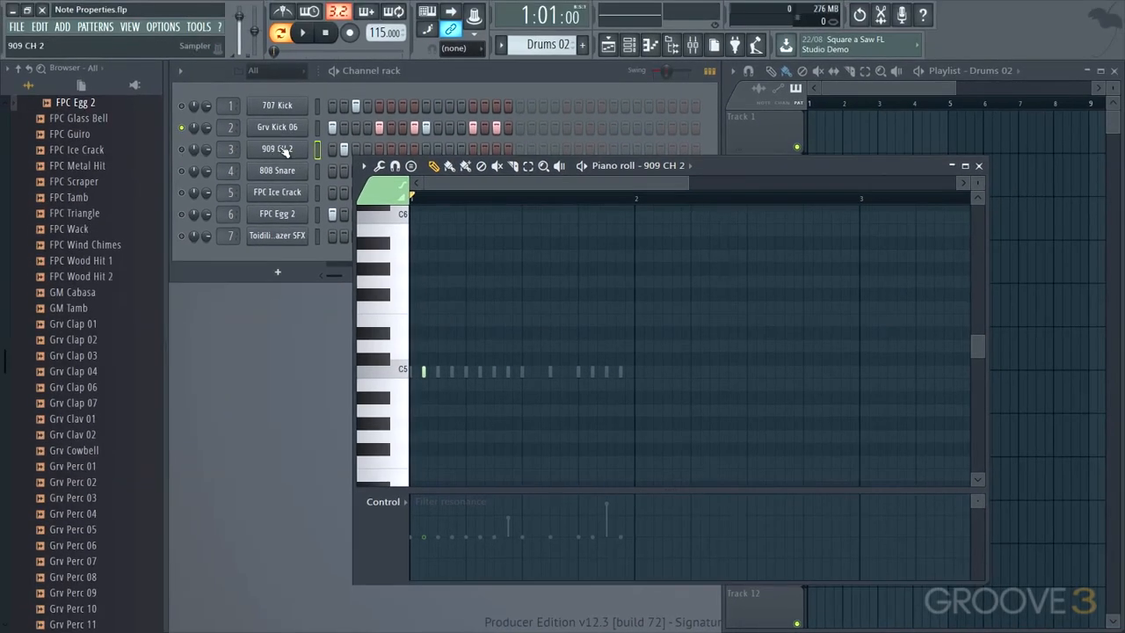
- Solo the 909 CH 2 channel and audition it
left_click(183, 150)
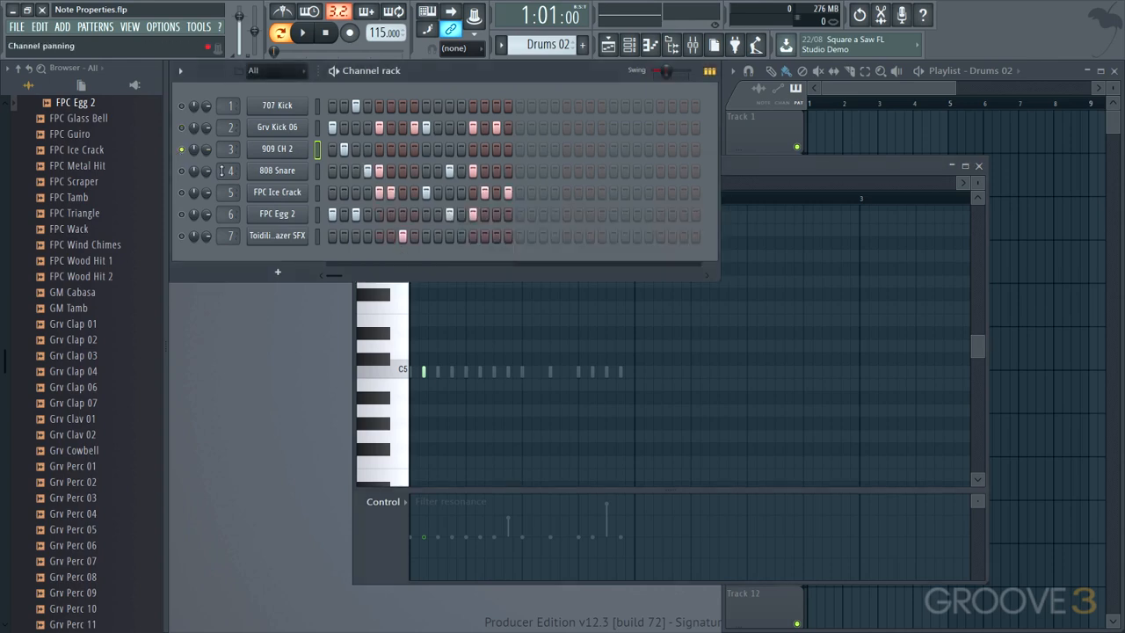
key("space")
key("space")
- Lower the note velocity of the single 909 CH 2 note
left_click(391, 515)
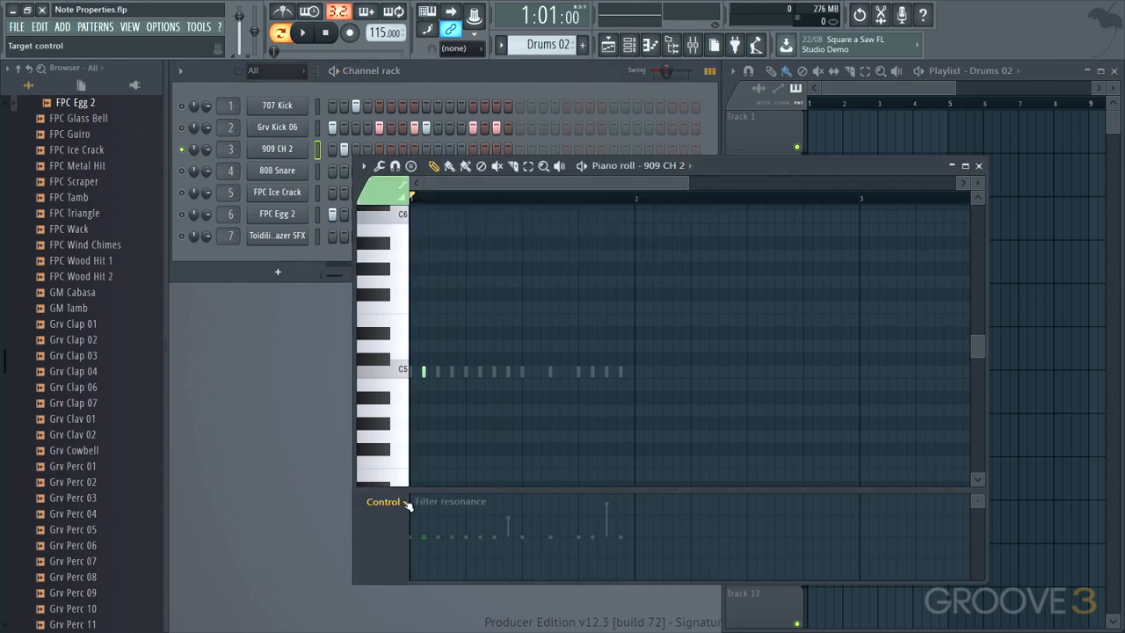
left_click(406, 503)
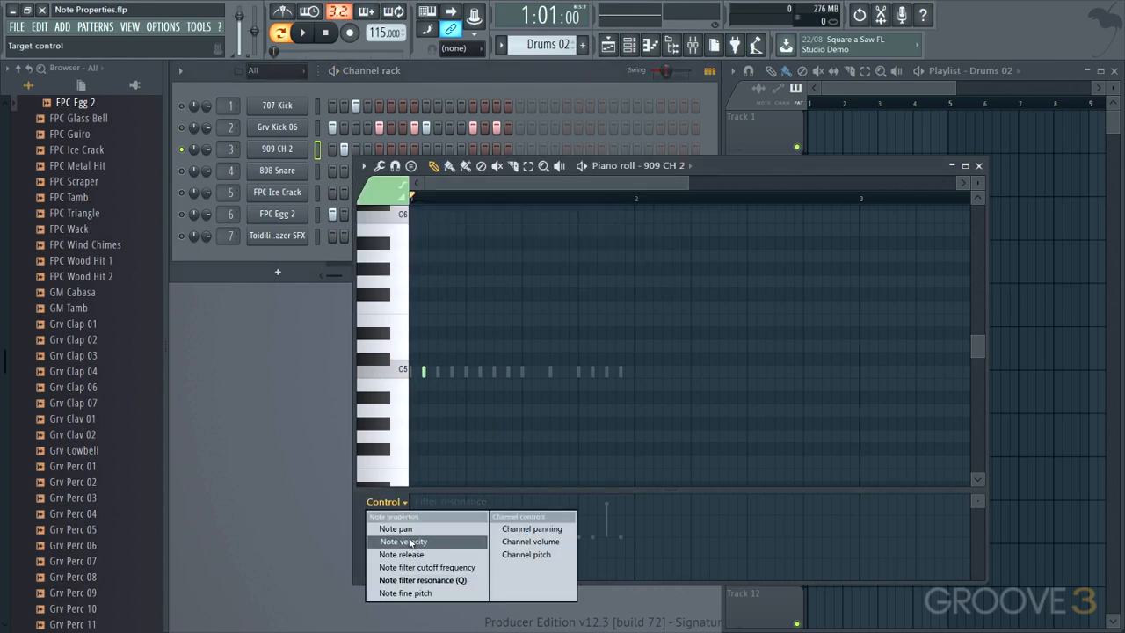
left_click(410, 542)
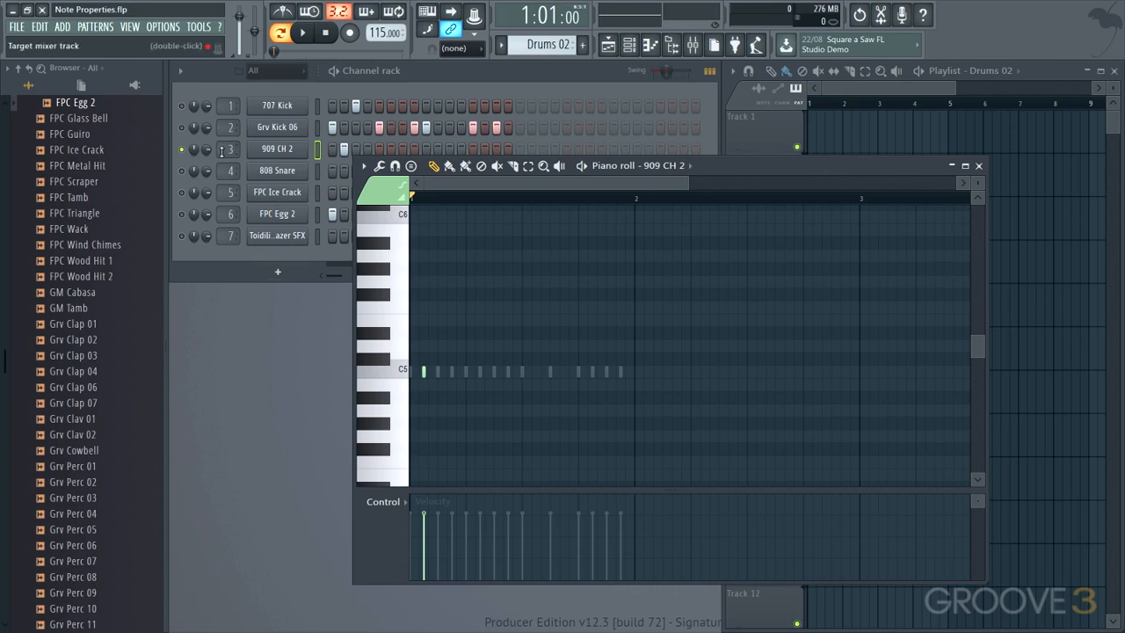
left_click(195, 149)
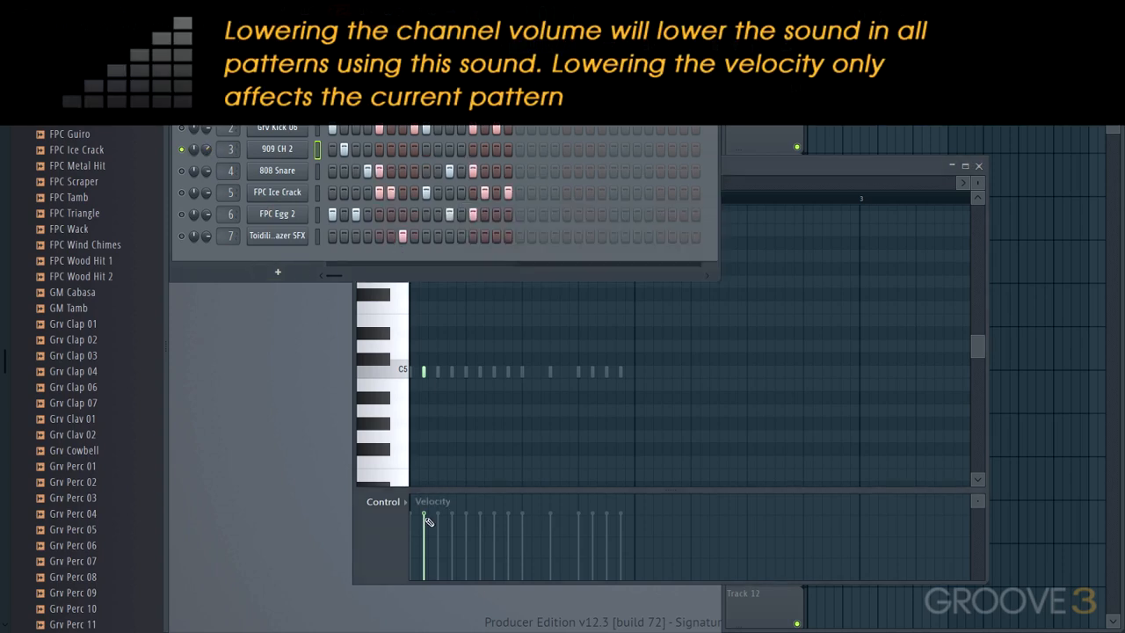
left_click_drag(426, 516, 425, 535)
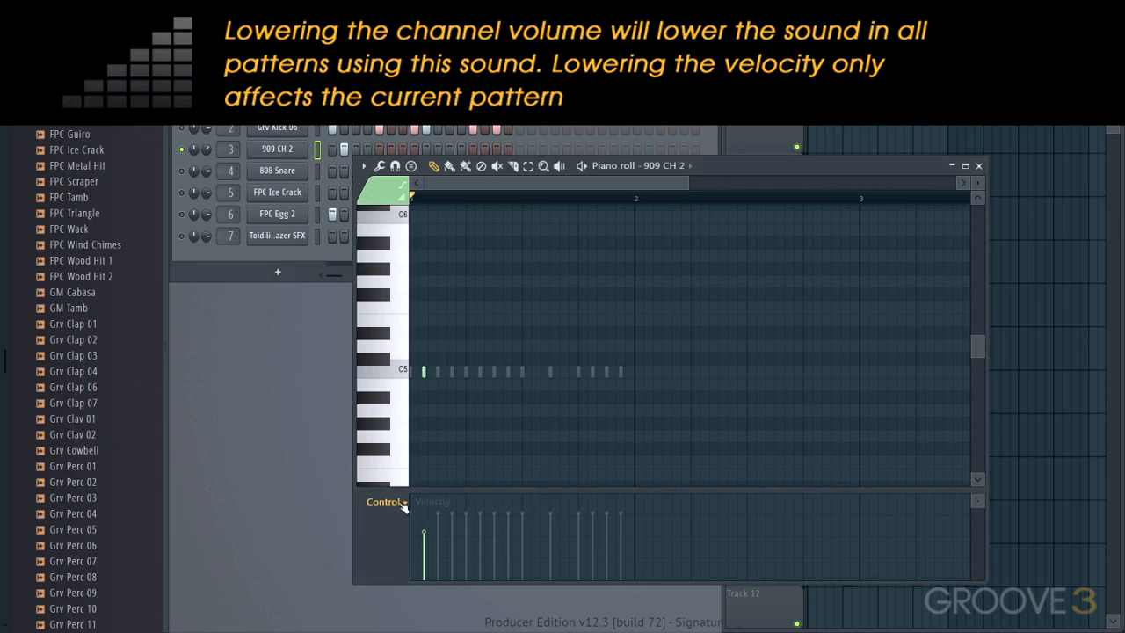
- Lower the note filter cutoff frequency of the 909 CH 2 note and audition it
left_click(405, 502)
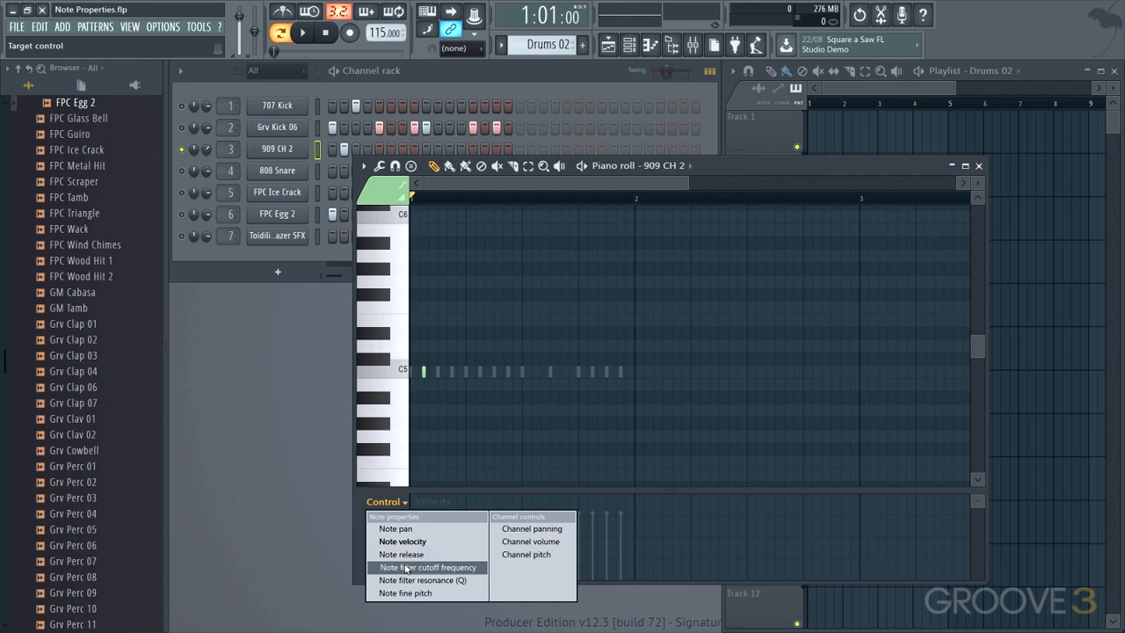
left_click(433, 542)
left_click_drag(434, 542, 427, 556)
key("space")
- Lower the note fine pitch of the 909 CH 2 note to about -810 cents and audition it
left_click(387, 501)
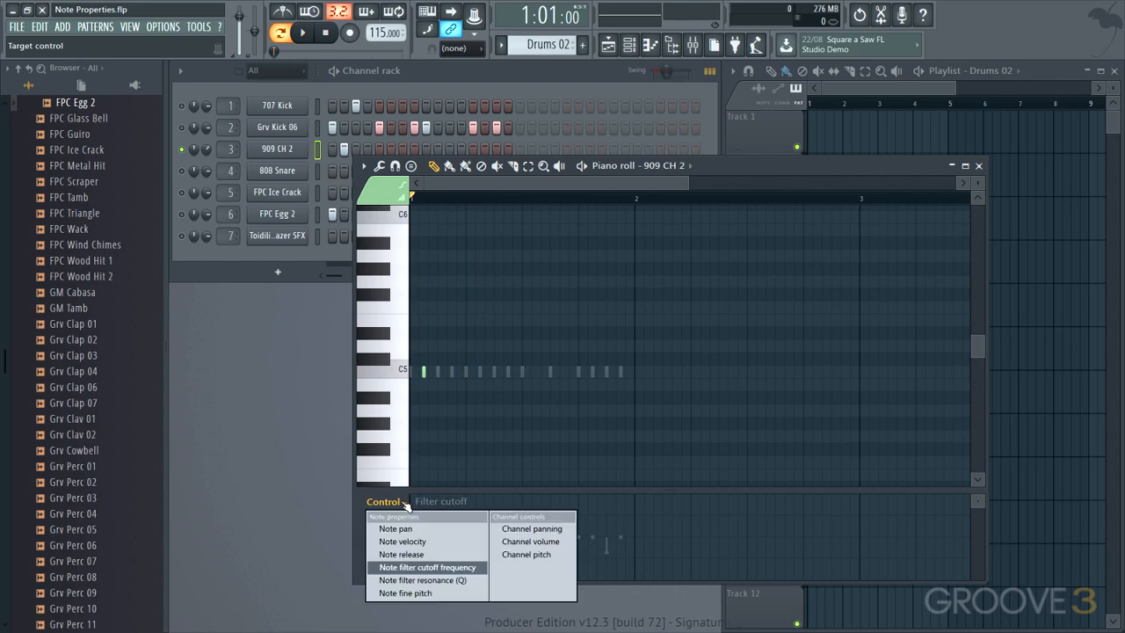
left_click(405, 592)
left_click_drag(428, 539, 426, 568)
key("space")
key("space")
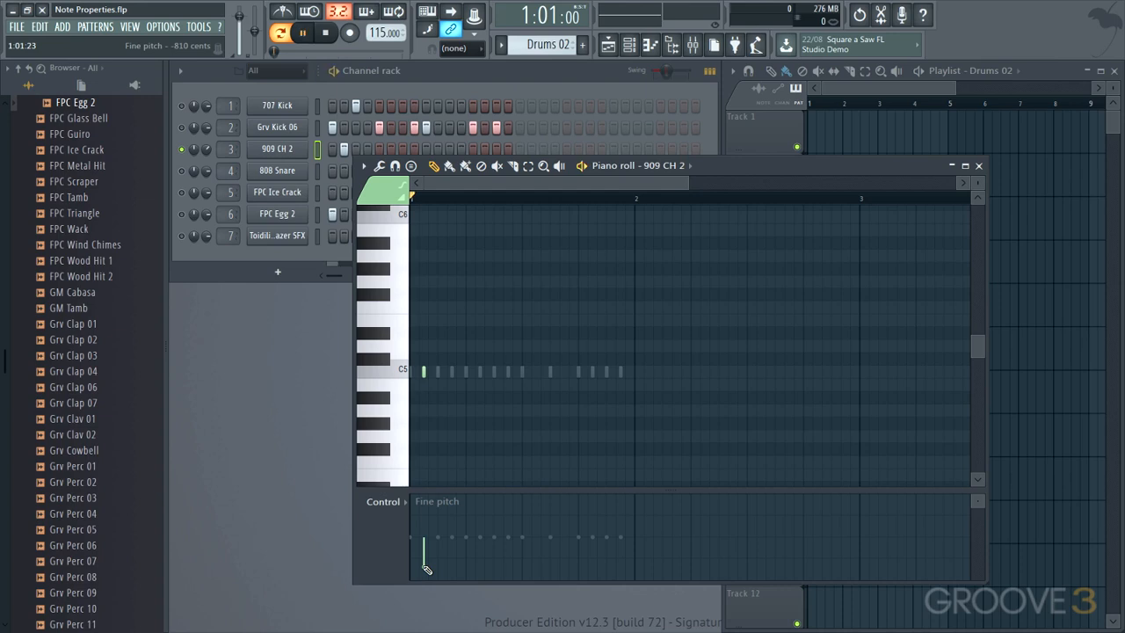
key("space")
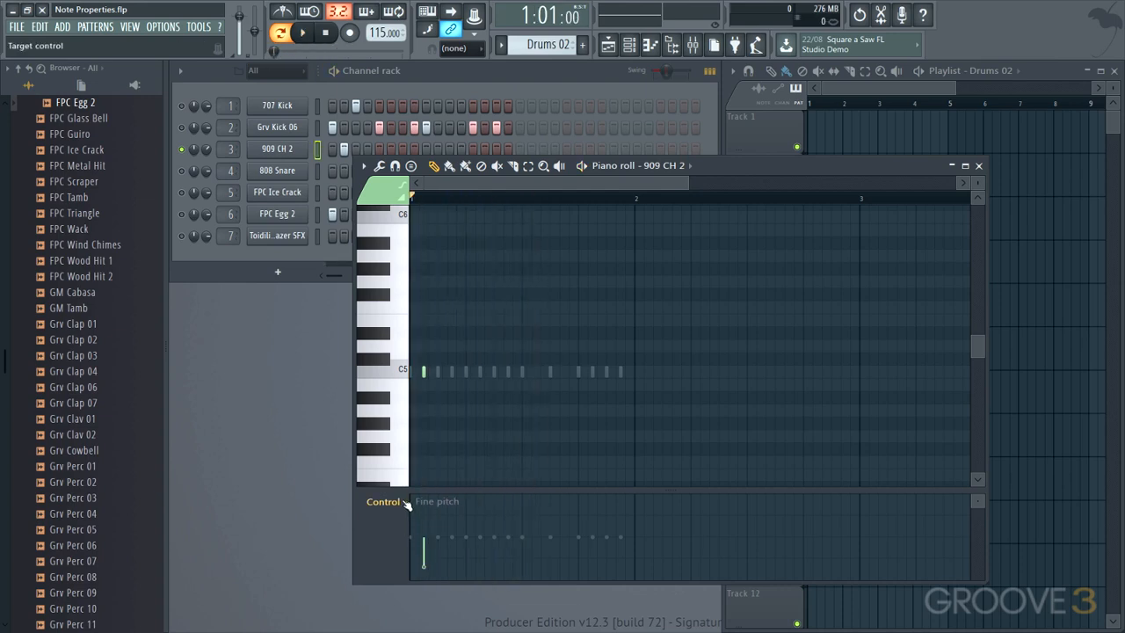
- Lower the note filter resonance of the single 909 CH 2 note and audition it
left_click(407, 504)
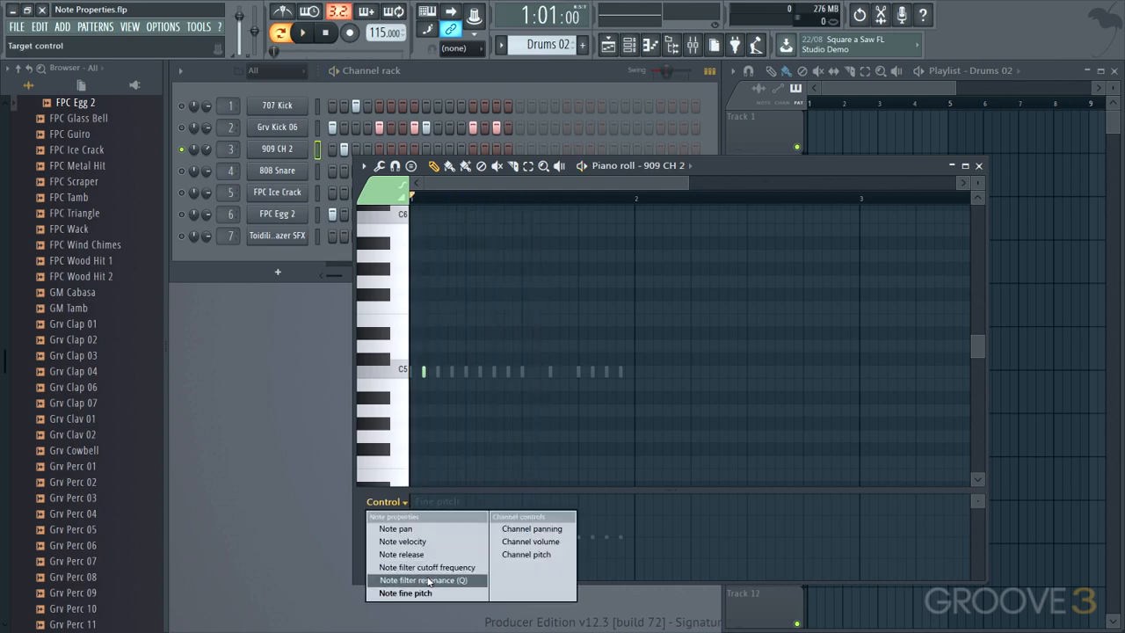
left_click(428, 580)
mouse_move(428, 537)
left_mouse_down()
mouse_move(429, 518)
mouse_move(427, 559)
left_mouse_up()
key("space")
key("space")
key("space")
key("space")
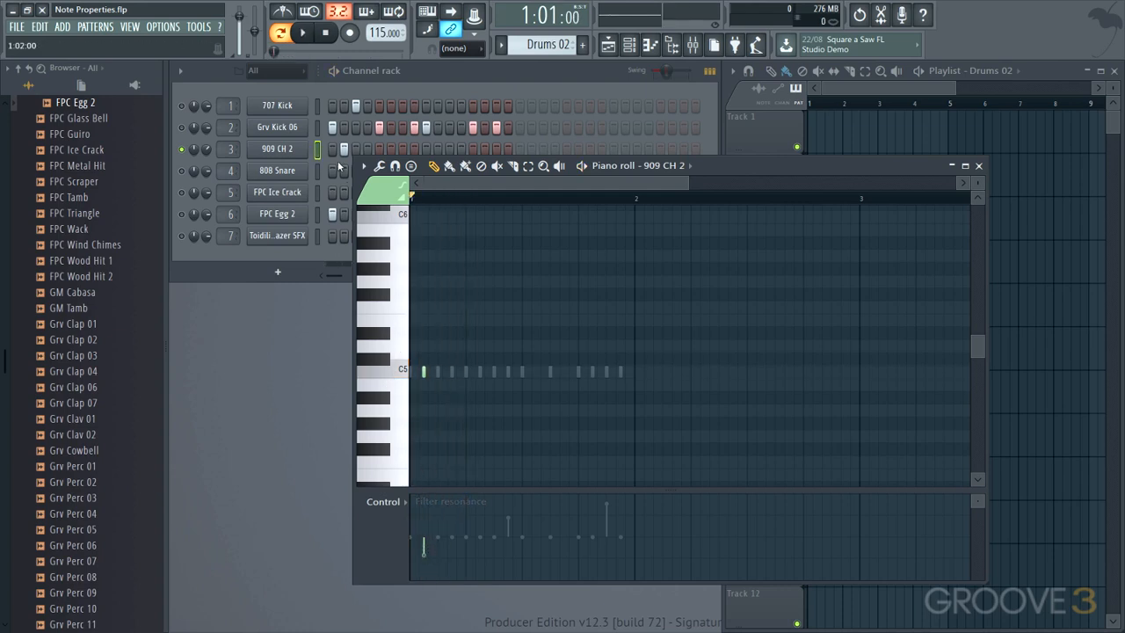
- Solo the 808 Snare channel, show its notes in the piano roll and audition them
left_click(183, 172)
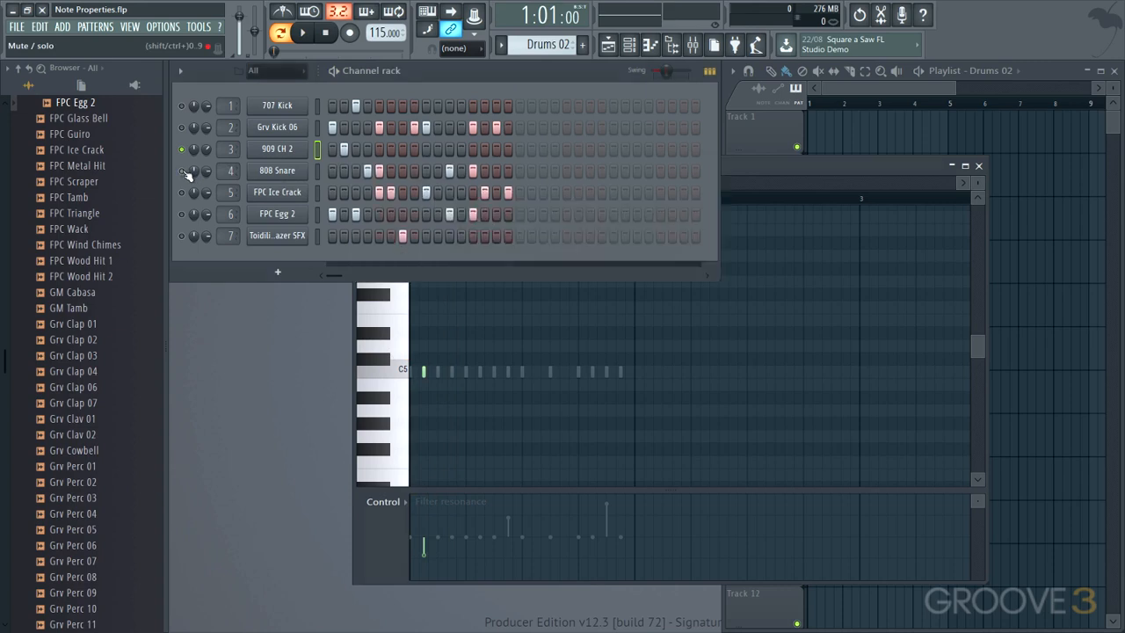
left_click(753, 165)
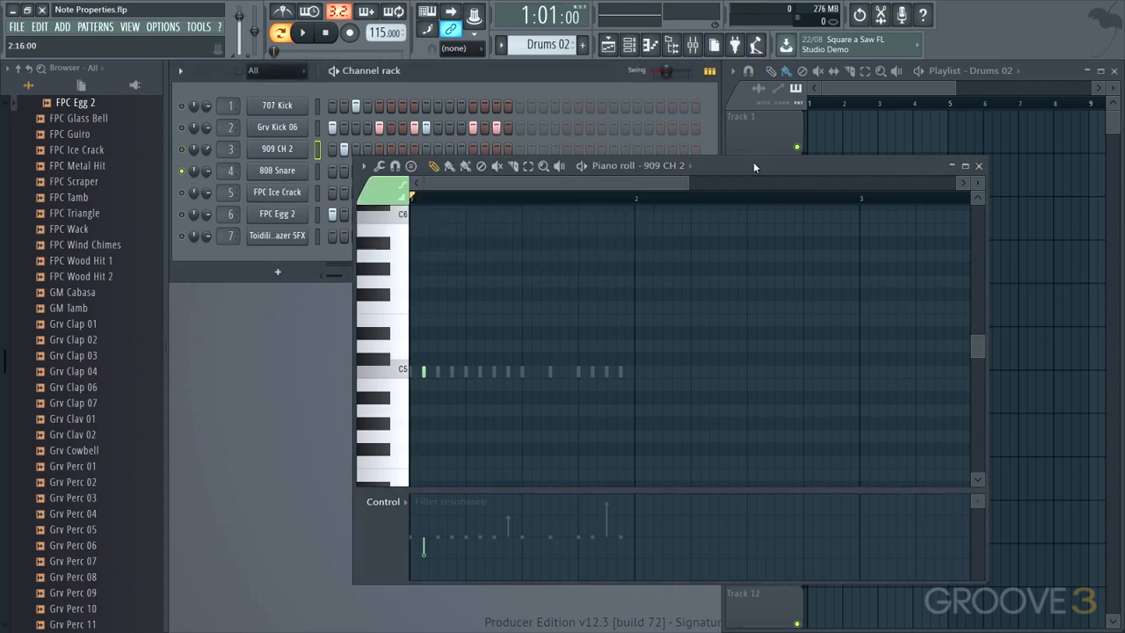
left_click(670, 165)
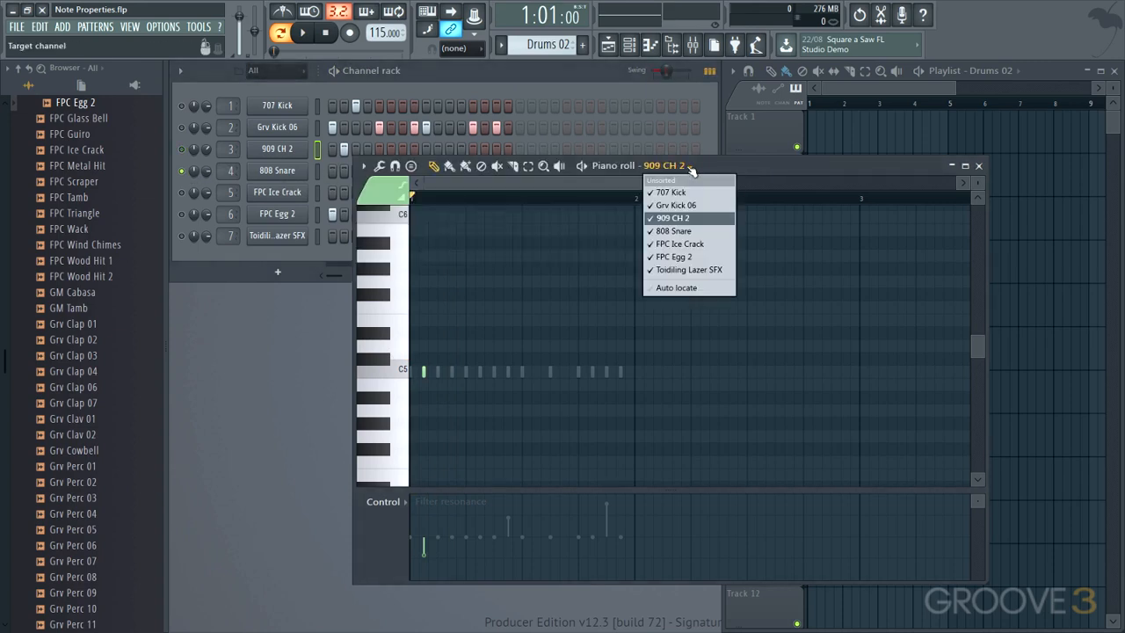
left_click(662, 231)
key("space")
key("space")
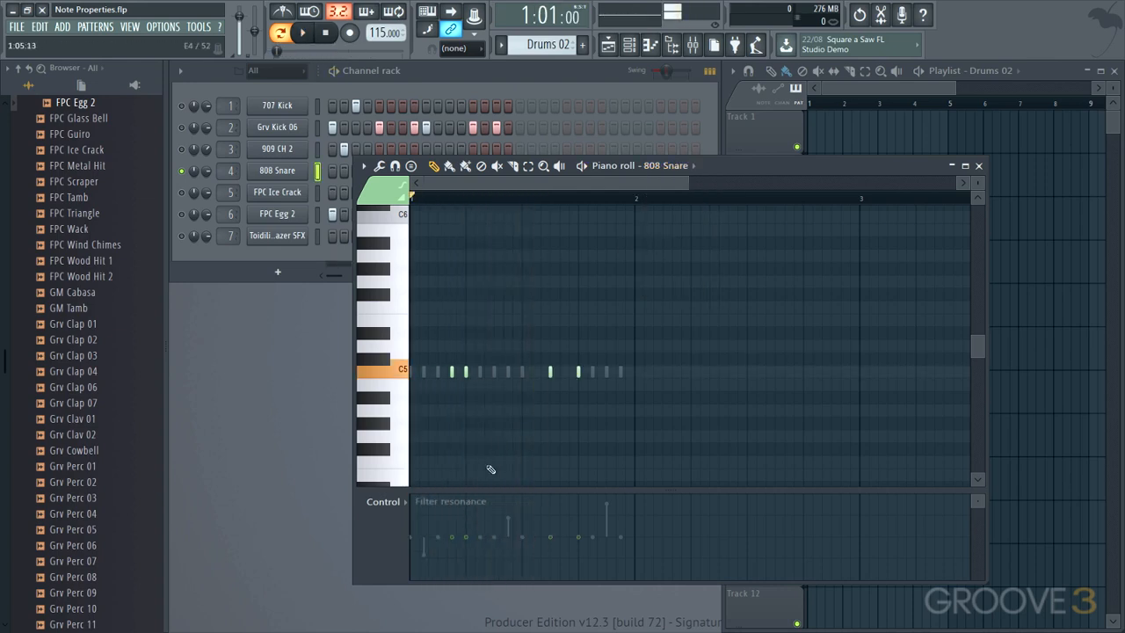
- Lower the note filter cutoff frequency of the first and last 808 Snare notes, auditioning the changes
left_click(407, 501)
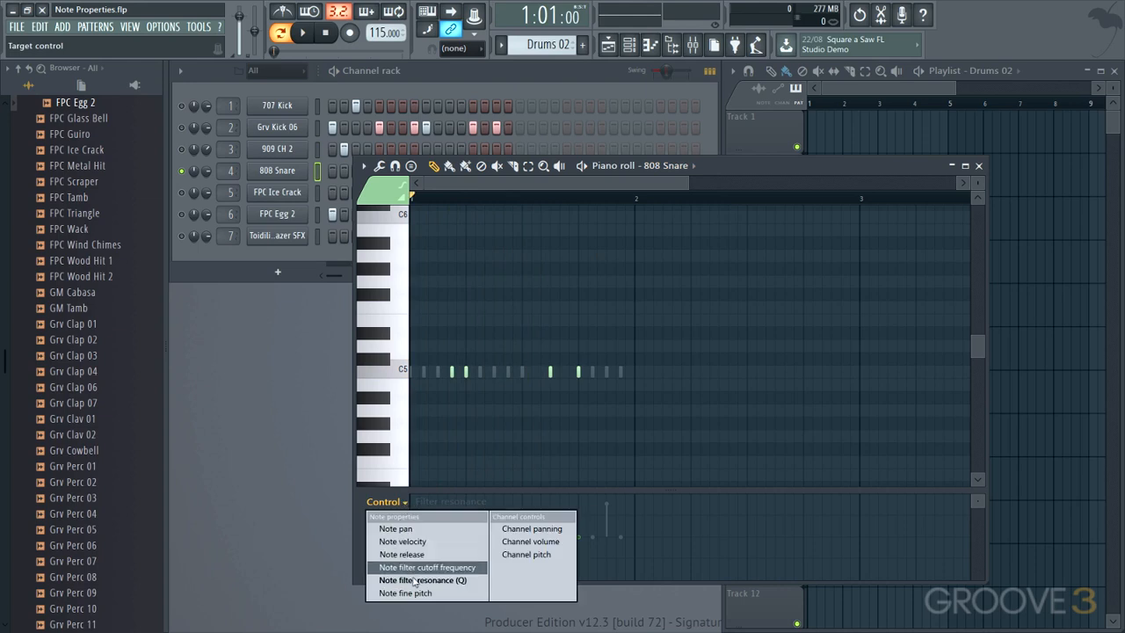
left_click(413, 567)
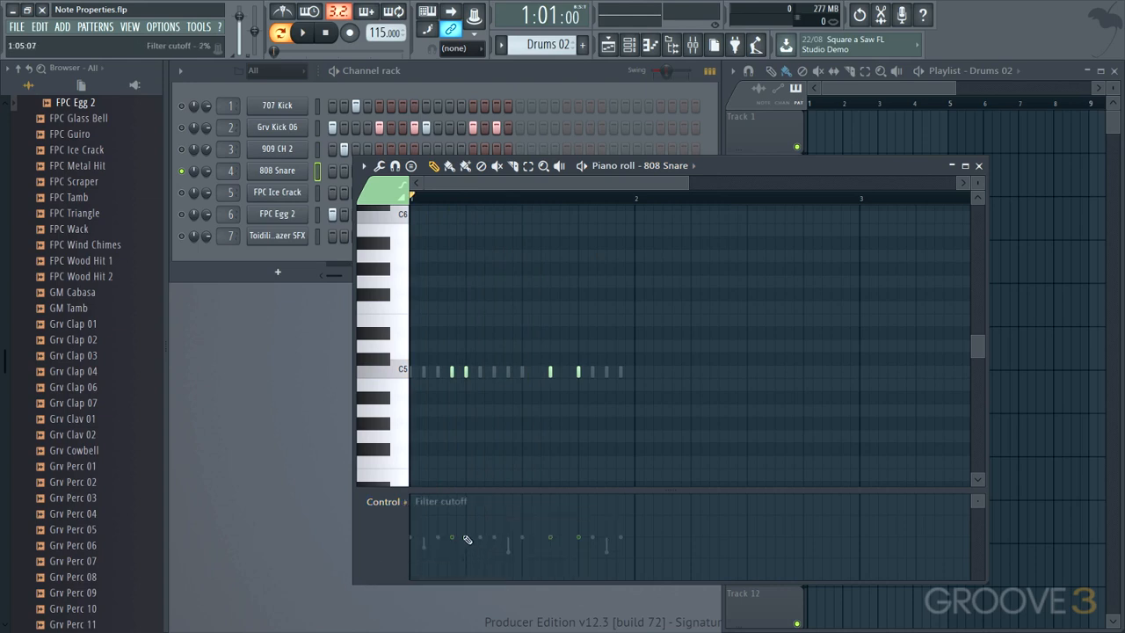
left_click_drag(454, 538, 456, 550)
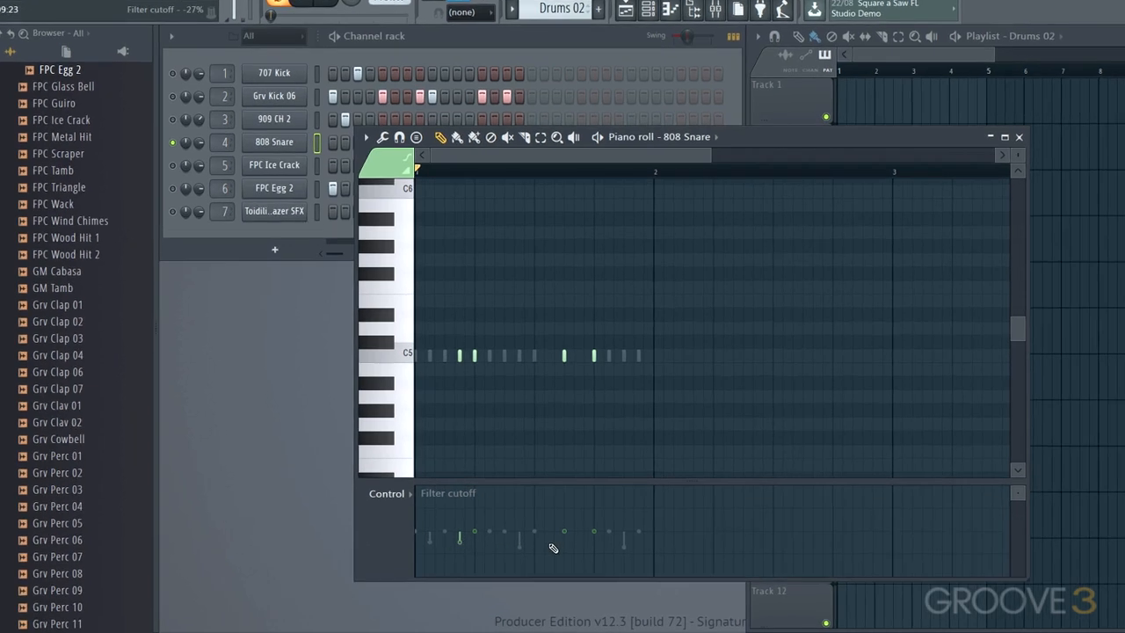
key("space")
key("space")
left_click_drag(739, 479, 740, 509)
key("space")
key("space")
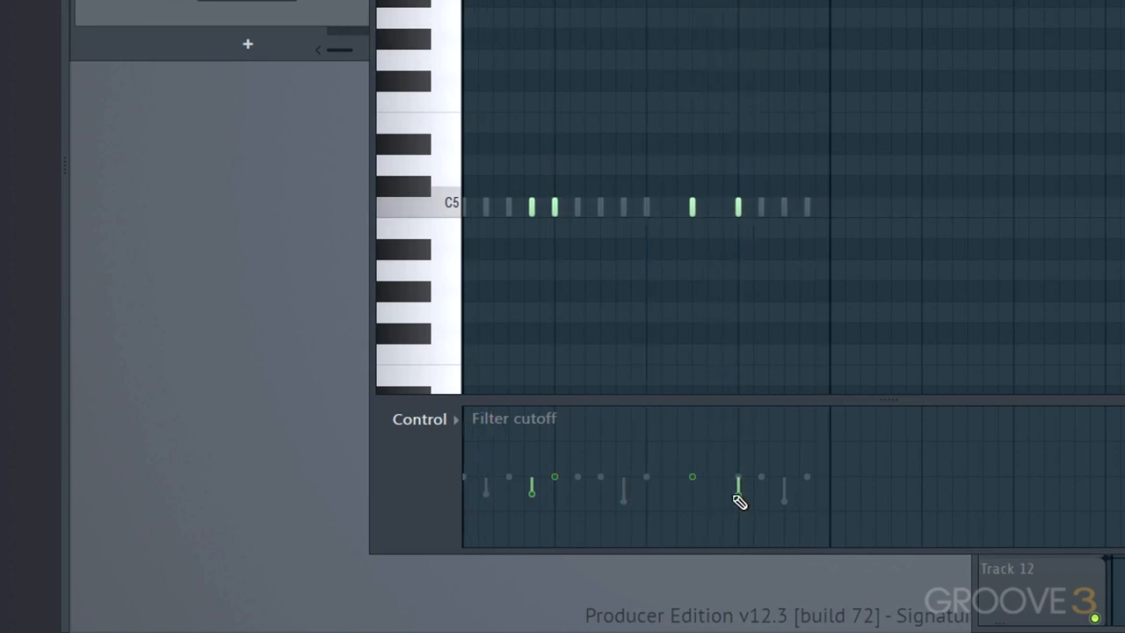
- Try raising the note fine pitch of the second and third 808 Snare notes and audition the result
left_click(452, 420)
left_click(472, 568)
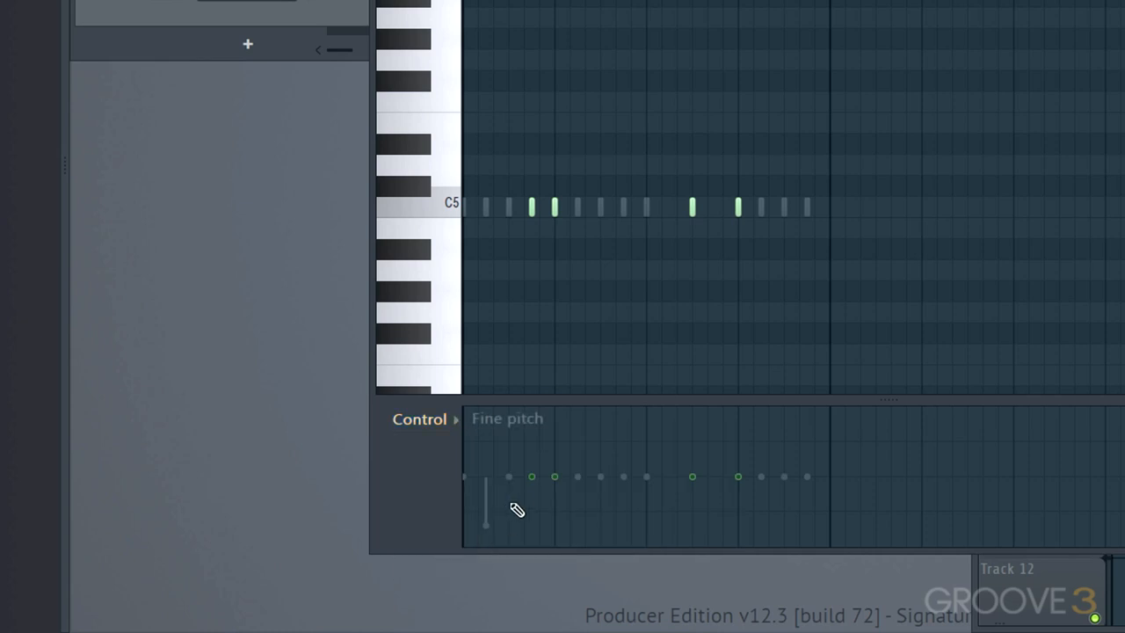
left_click_drag(557, 482, 561, 455)
key("space")
key("space")
key("space")
left_click_drag(695, 482, 700, 464)
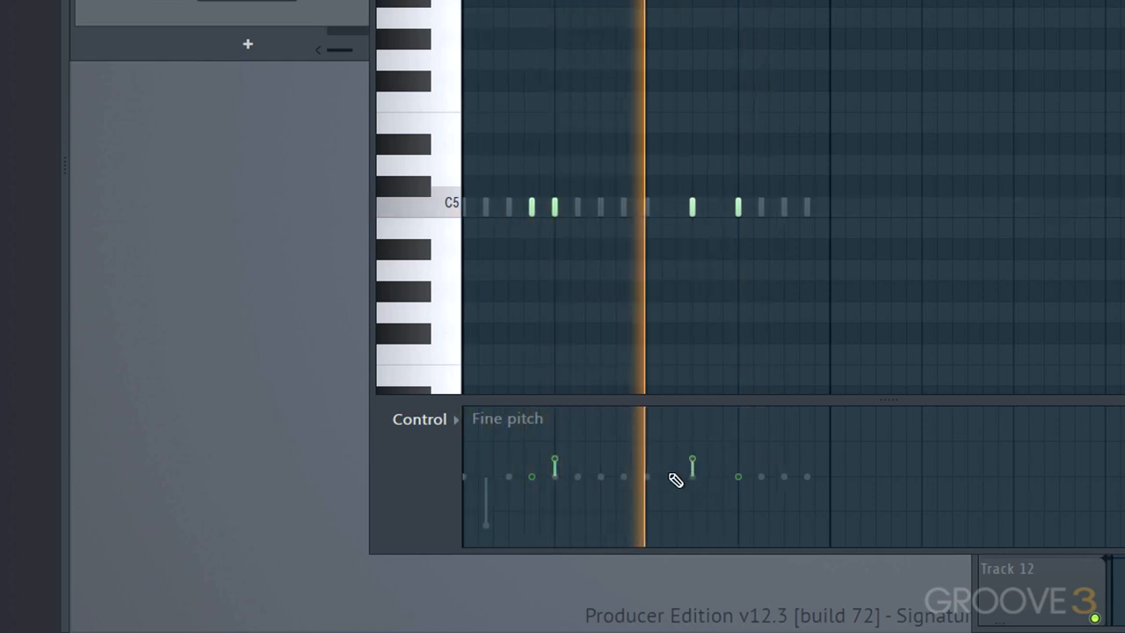
left_click_drag(698, 461, 699, 472)
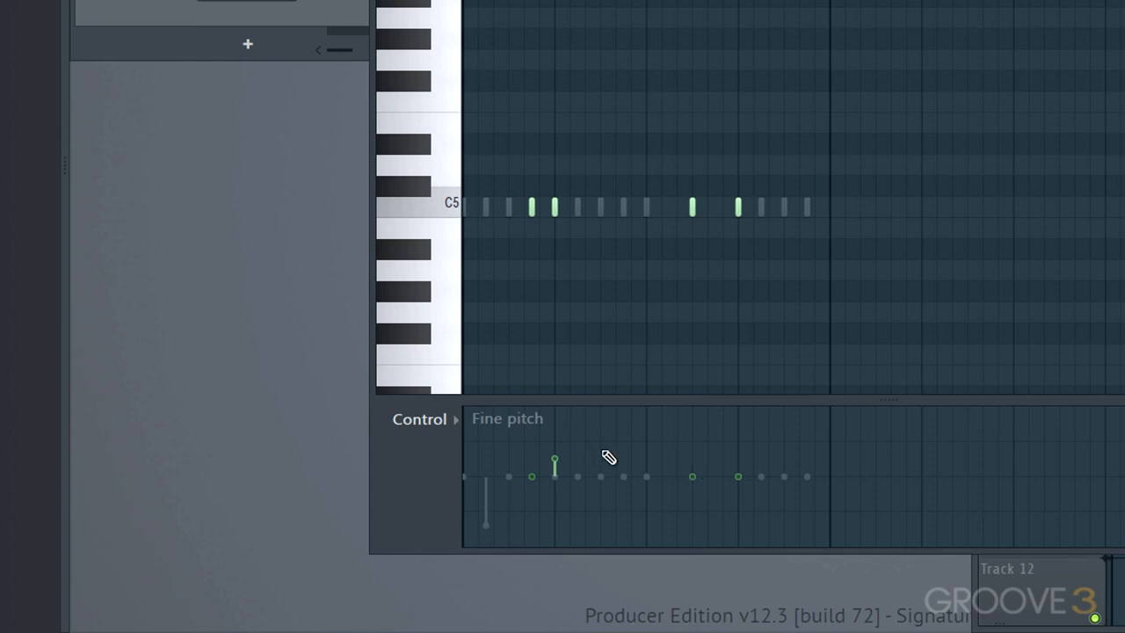
left_click(455, 419)
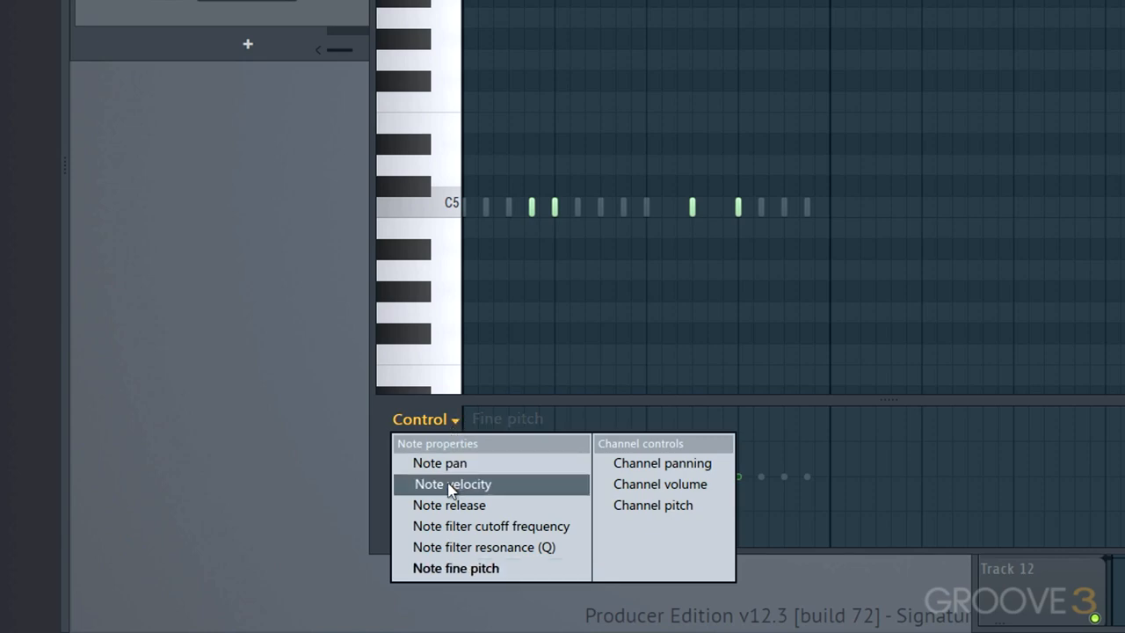
left_click(370, 376)
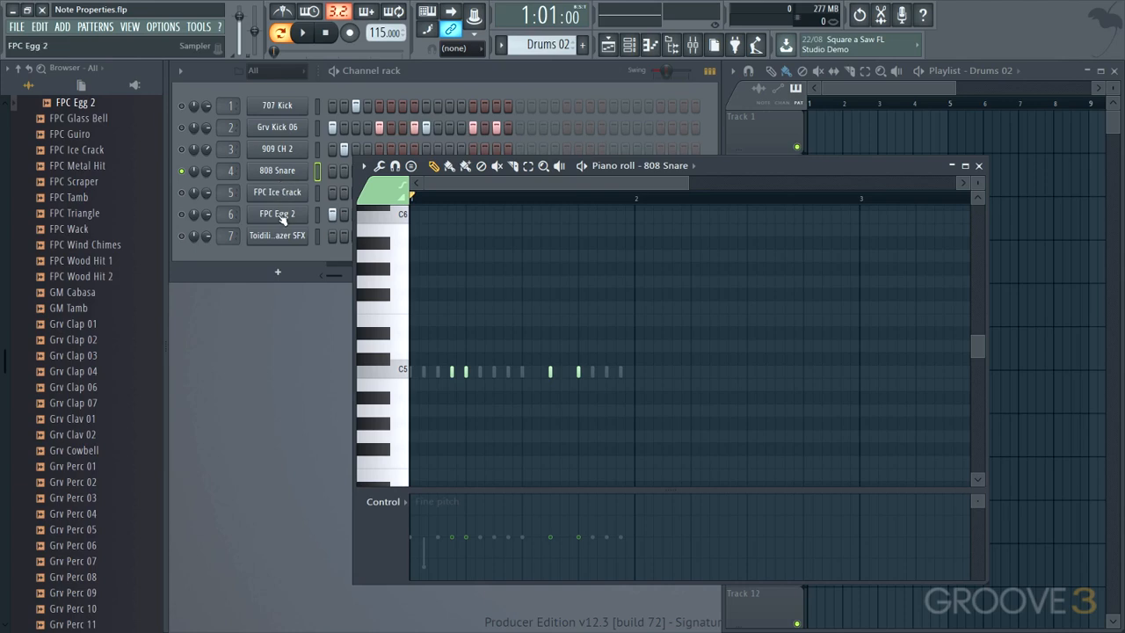
- Solo the FPC Ice Crack channel and show its notes in the piano roll
left_click(182, 192)
key("super")
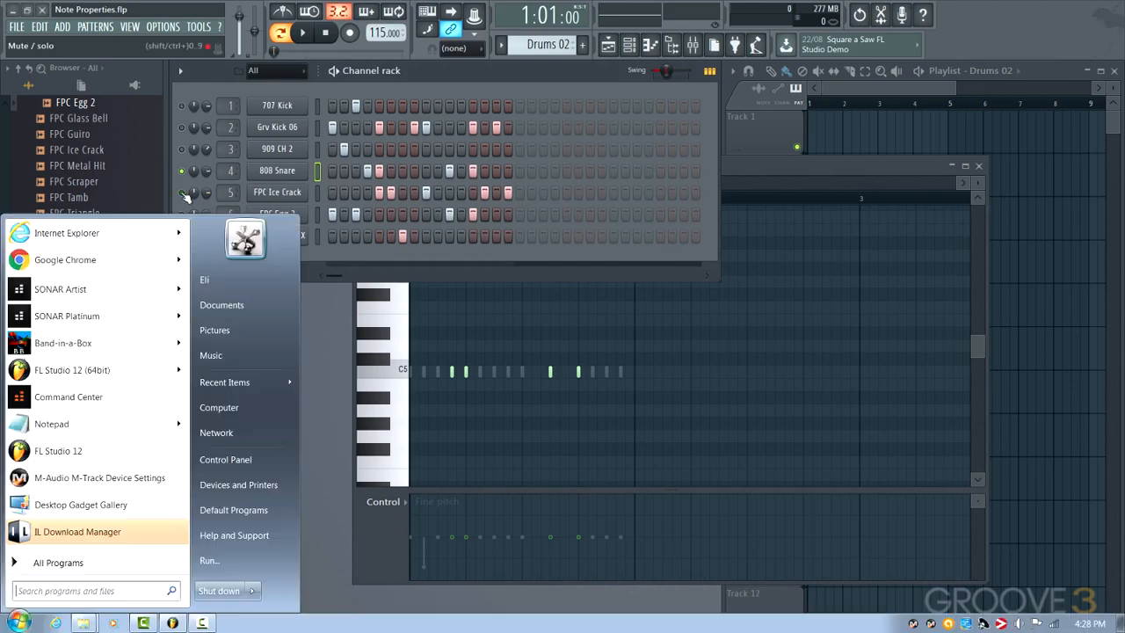
left_click(185, 195)
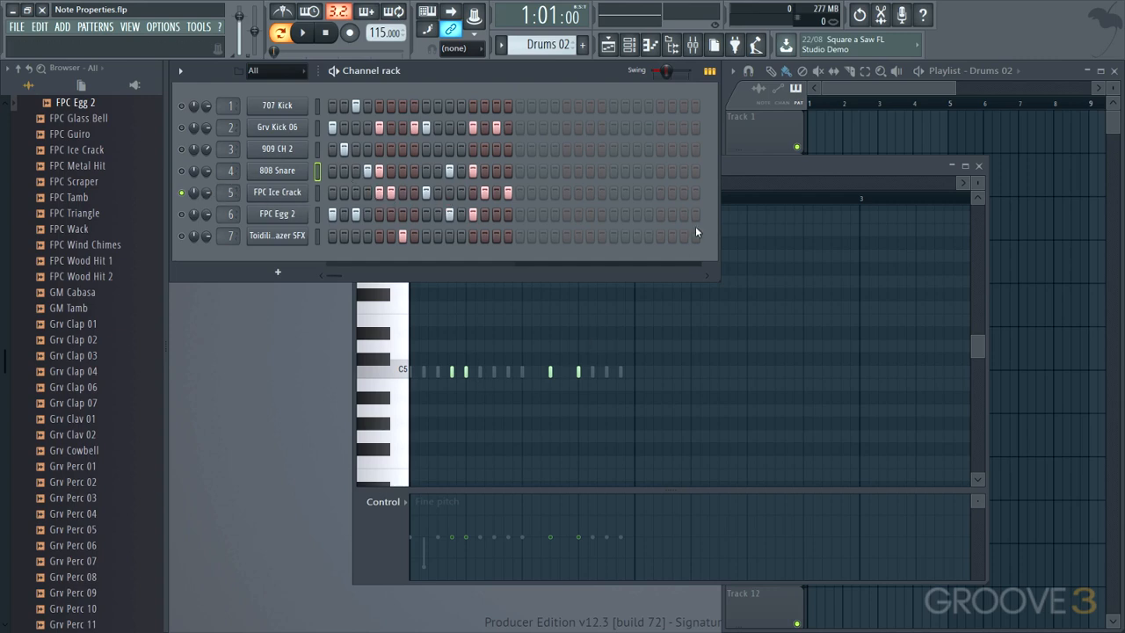
left_click(754, 166)
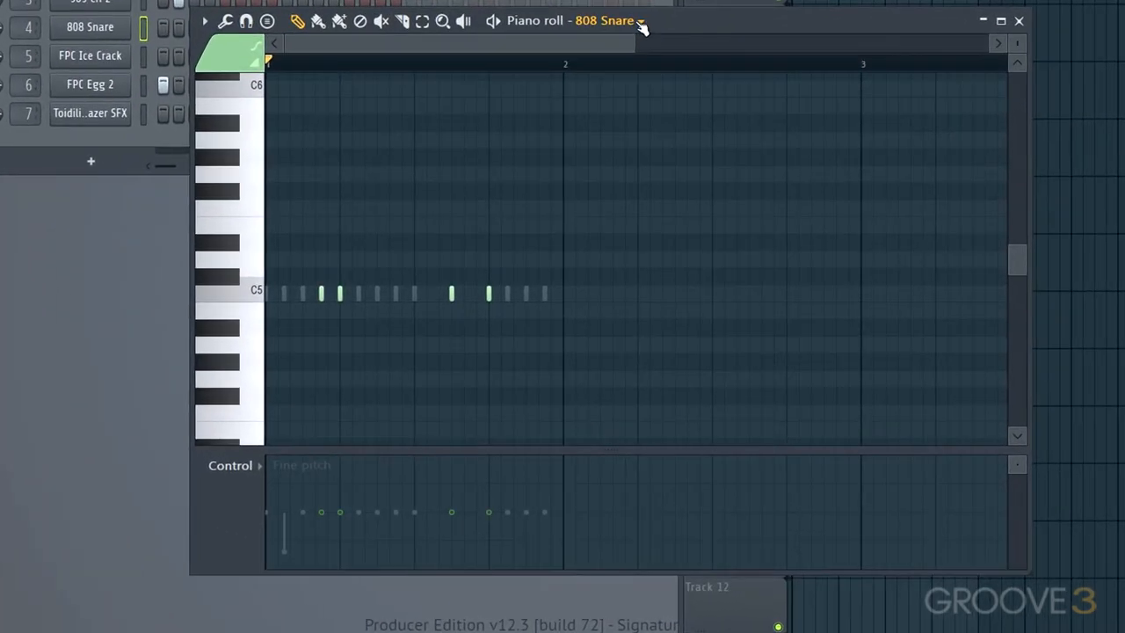
left_click(692, 166)
left_click(618, 127)
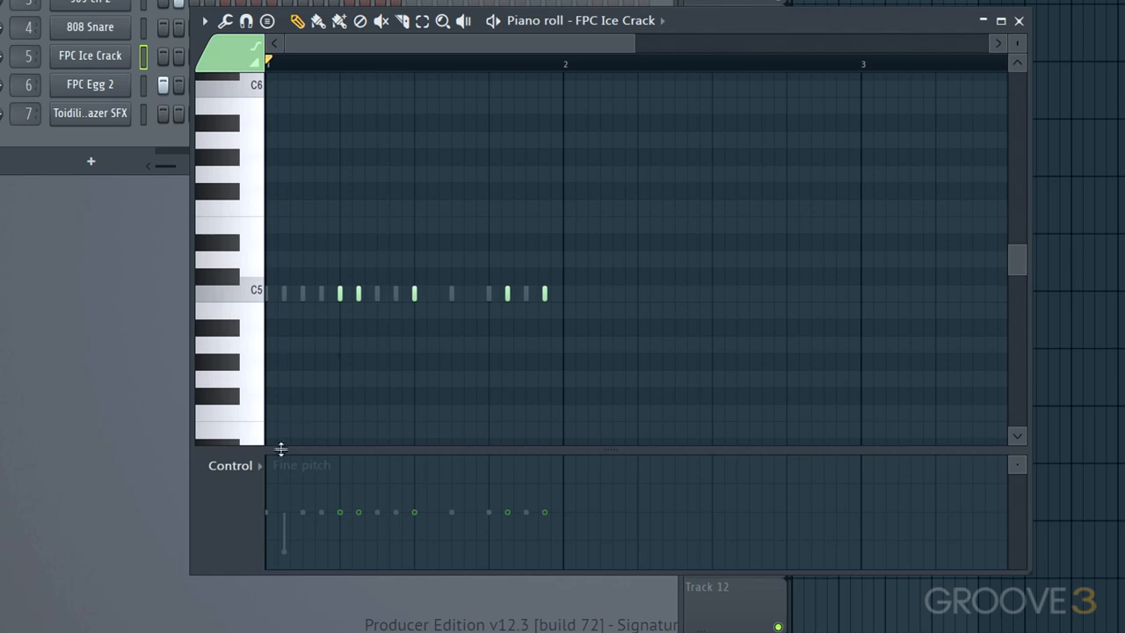
- Pan the five FPC Ice Crack notes left, right, right, hard left and hard right, and audition them
left_click(260, 465)
left_click(260, 500)
mouse_move(344, 539)
left_mouse_down()
mouse_move(361, 539)
mouse_move(366, 475)
left_mouse_up()
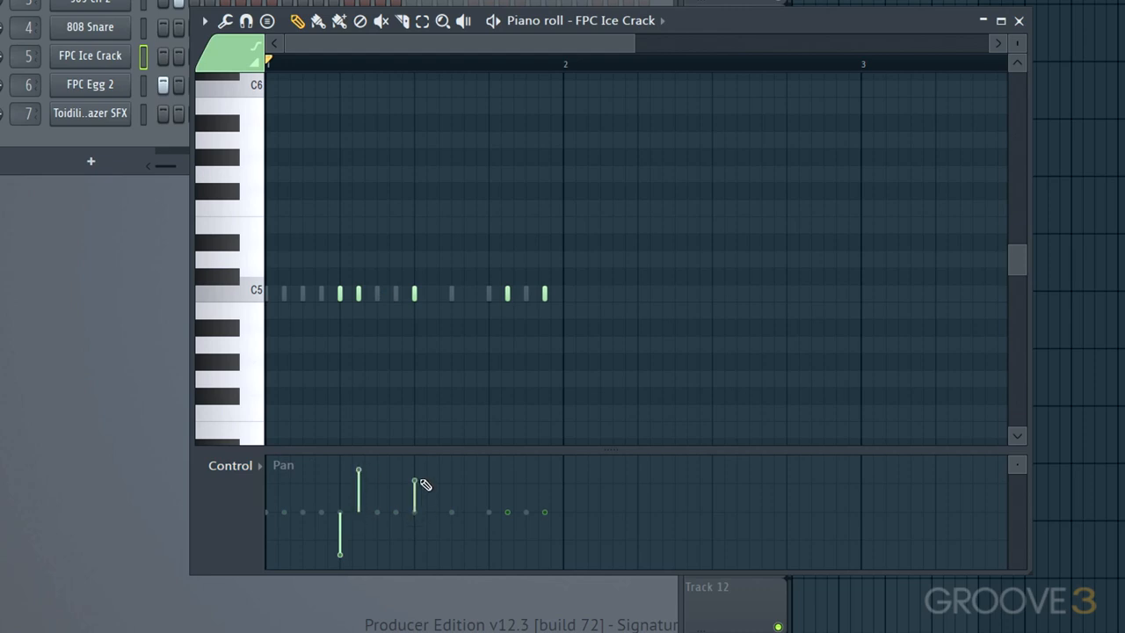
left_click_drag(505, 514, 509, 569)
left_click_drag(545, 516, 545, 455)
key("space")
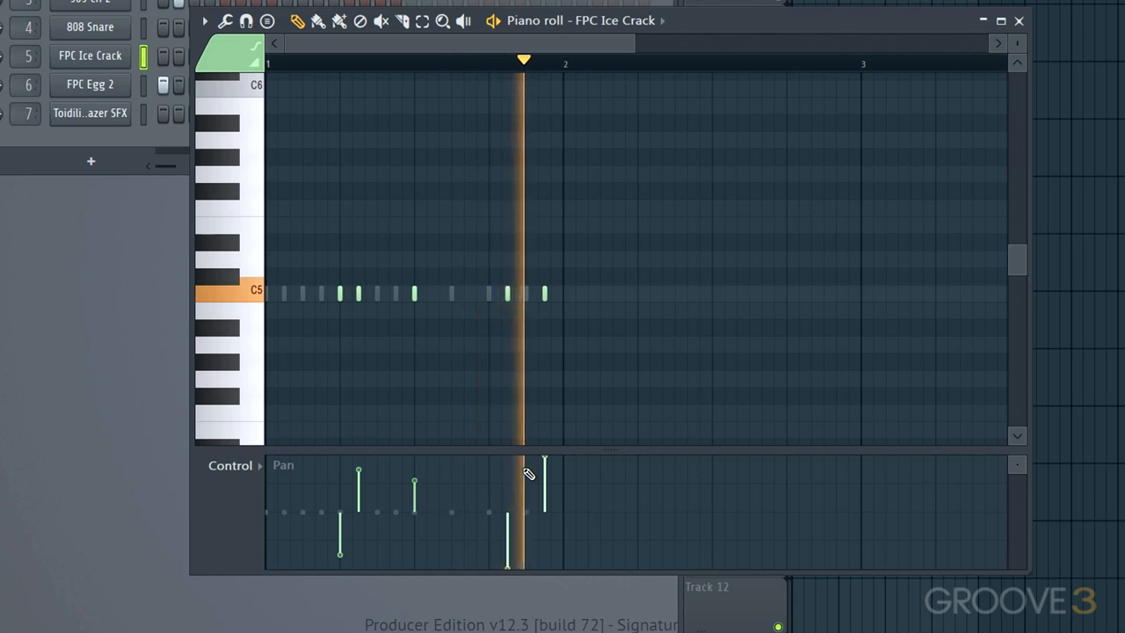
key("space")
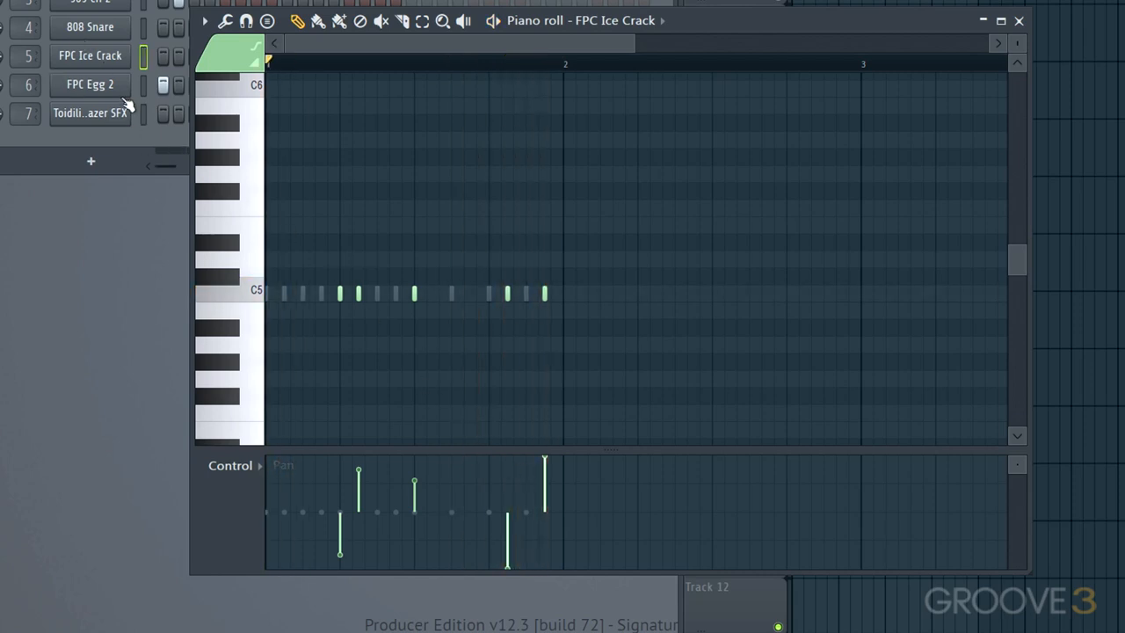
- Lower the note filter cutoff frequency of the third FPC Ice Crack note moderately and audition it
left_click(260, 466)
left_click(286, 555)
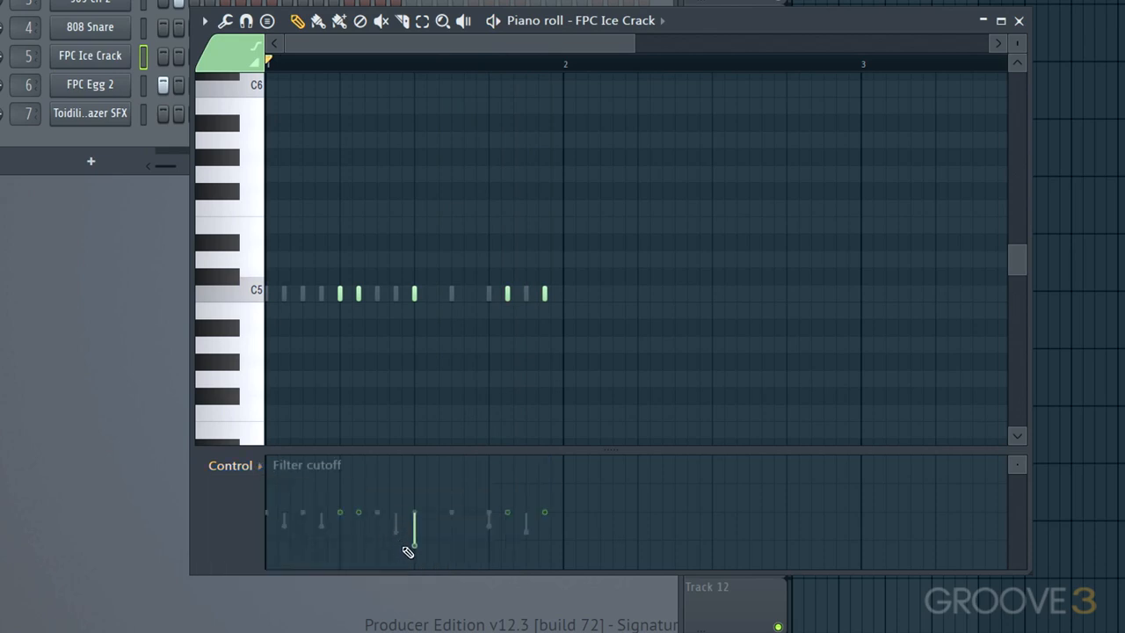
key("space")
left_click_drag(412, 543, 414, 529)
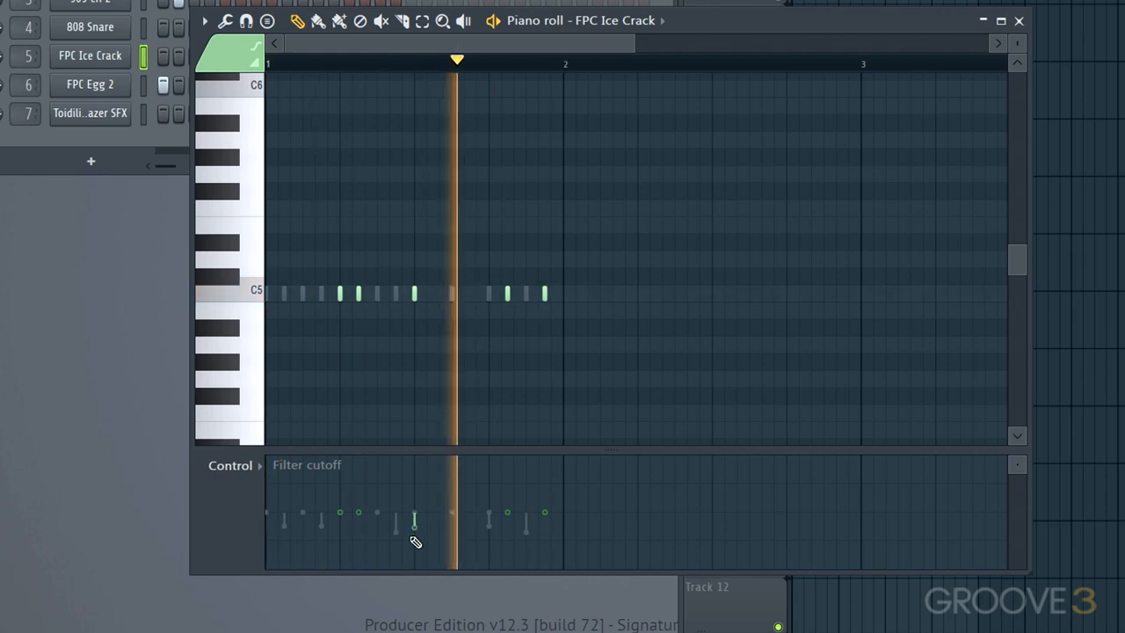
key("space")
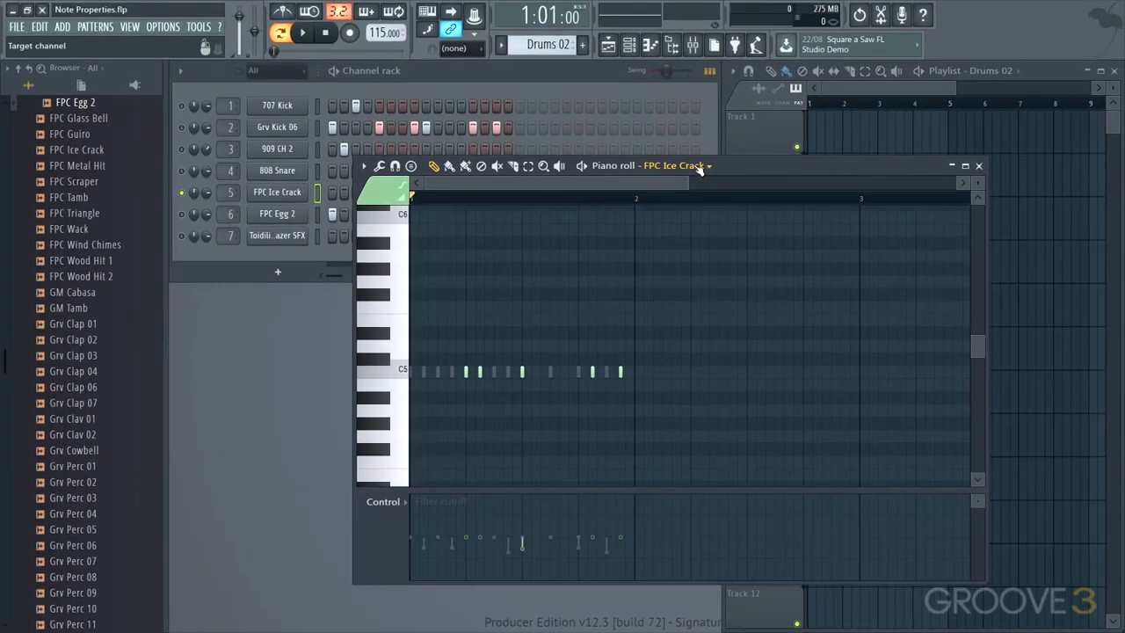
- Show the FPC Egg 2 notes in the piano roll, solo that channel and audition it
left_click(707, 166)
left_click(676, 257)
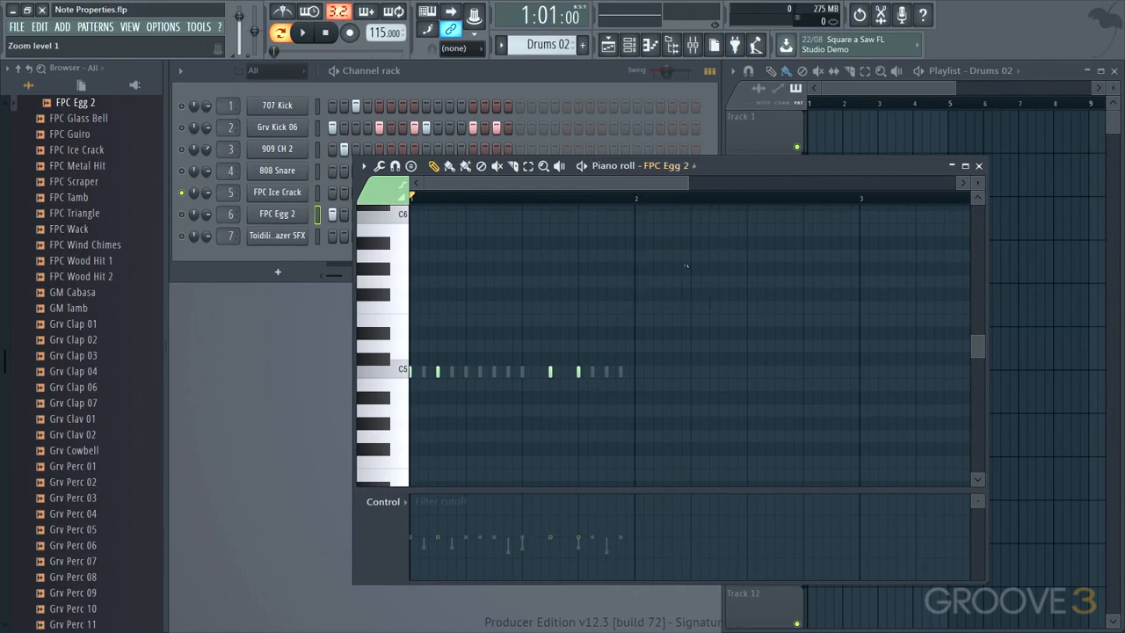
left_click(188, 204)
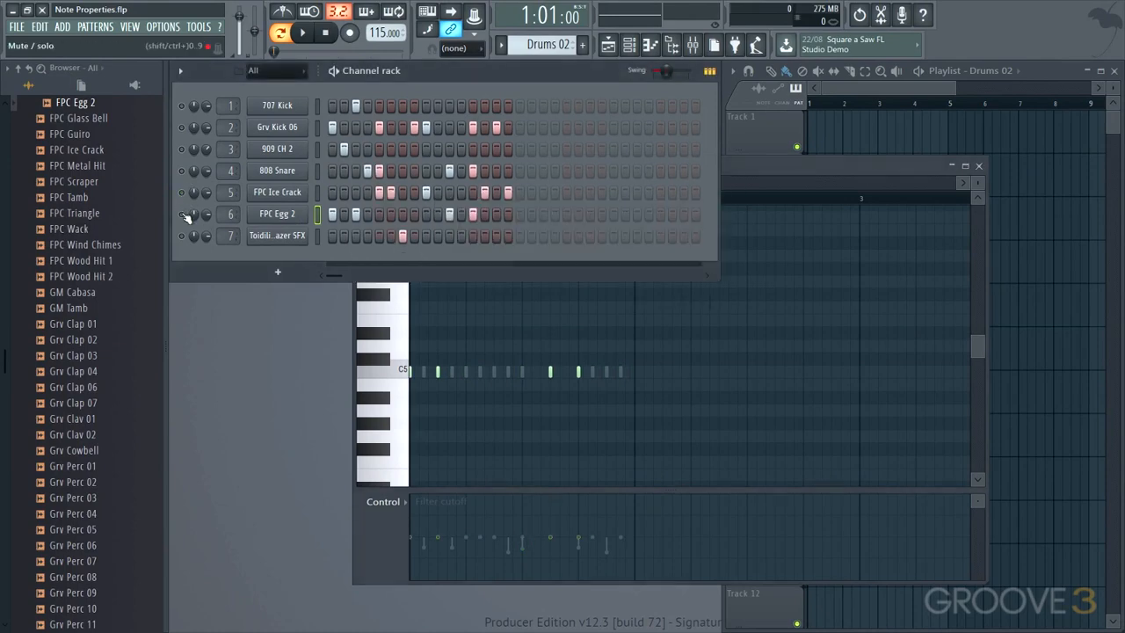
right_click(184, 214)
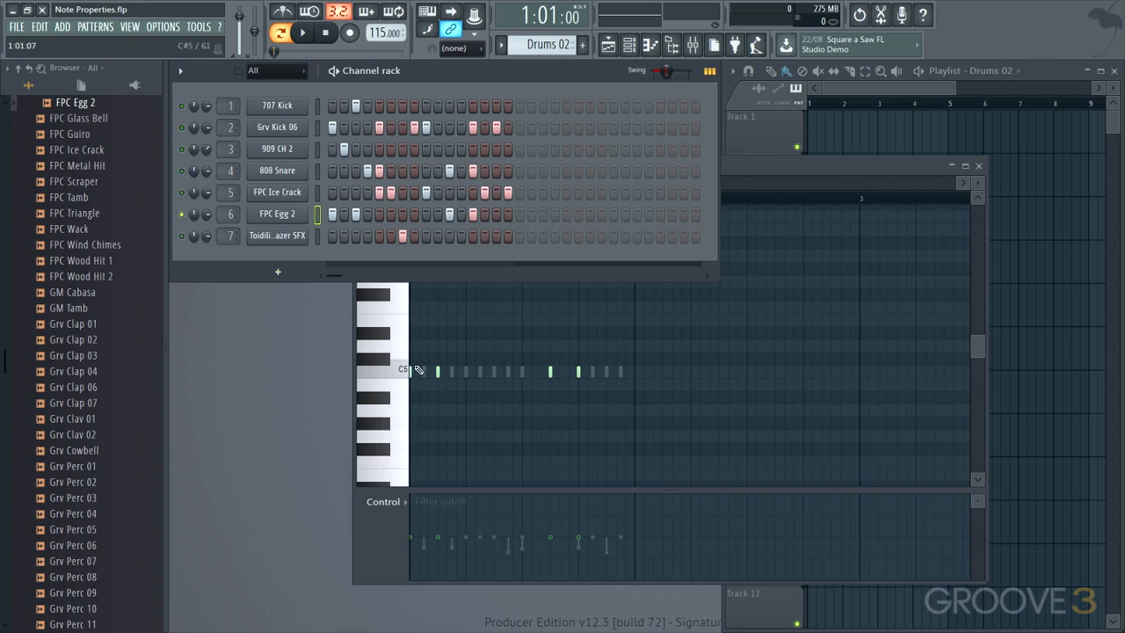
left_click(783, 175)
key("space")
- Raise the note filter cutoff frequency of the second and third FPC Egg 2 notes and audition them
key("space")
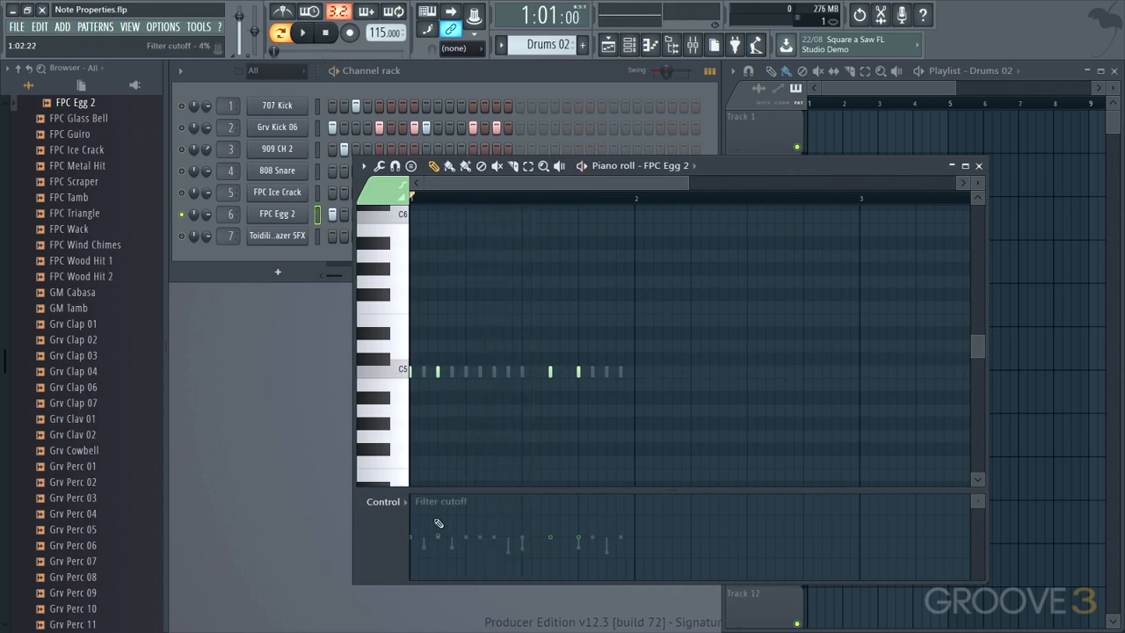
left_click_drag(558, 516, 557, 504)
key("space")
key("space")
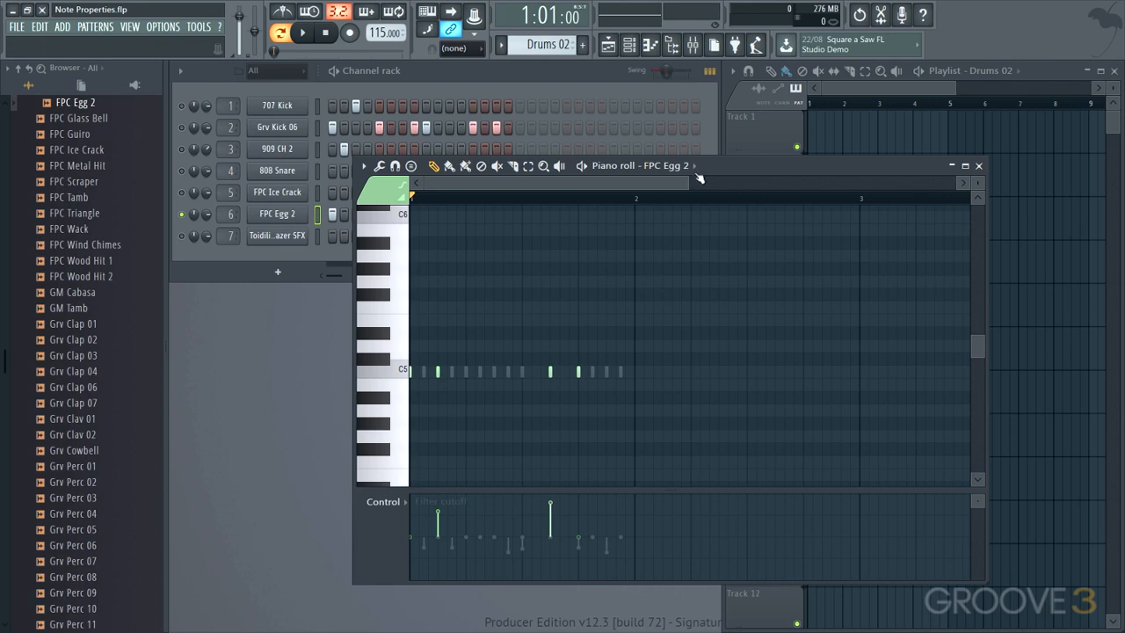
- Pan the second and fourth FPC Egg 2 notes hard right and the third one left, and audition them
left_click(407, 507)
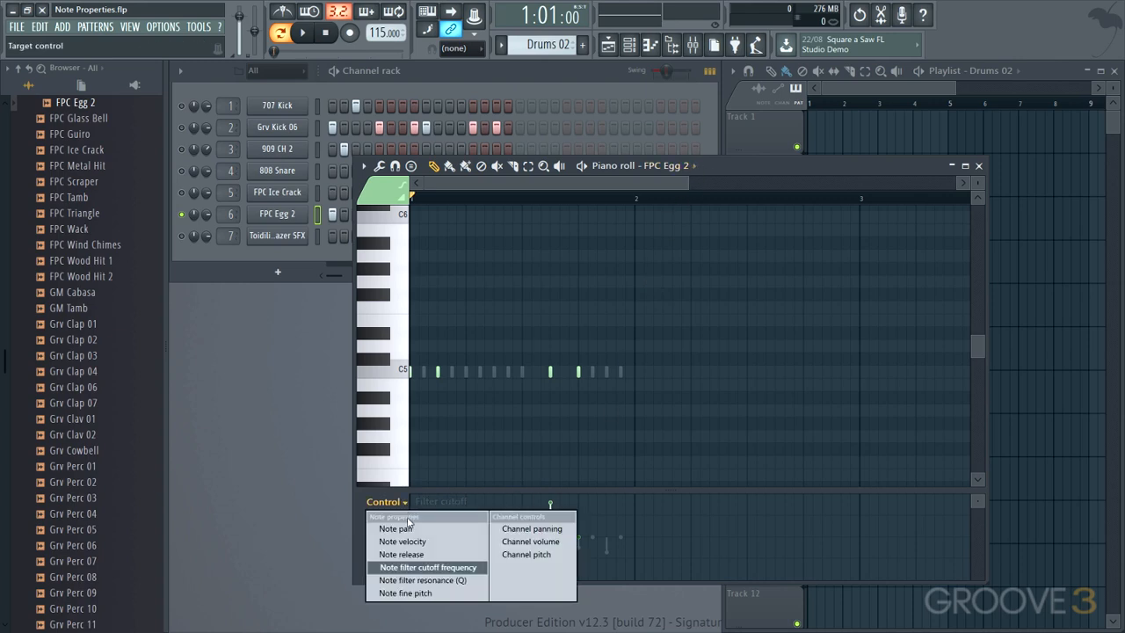
left_click(397, 522)
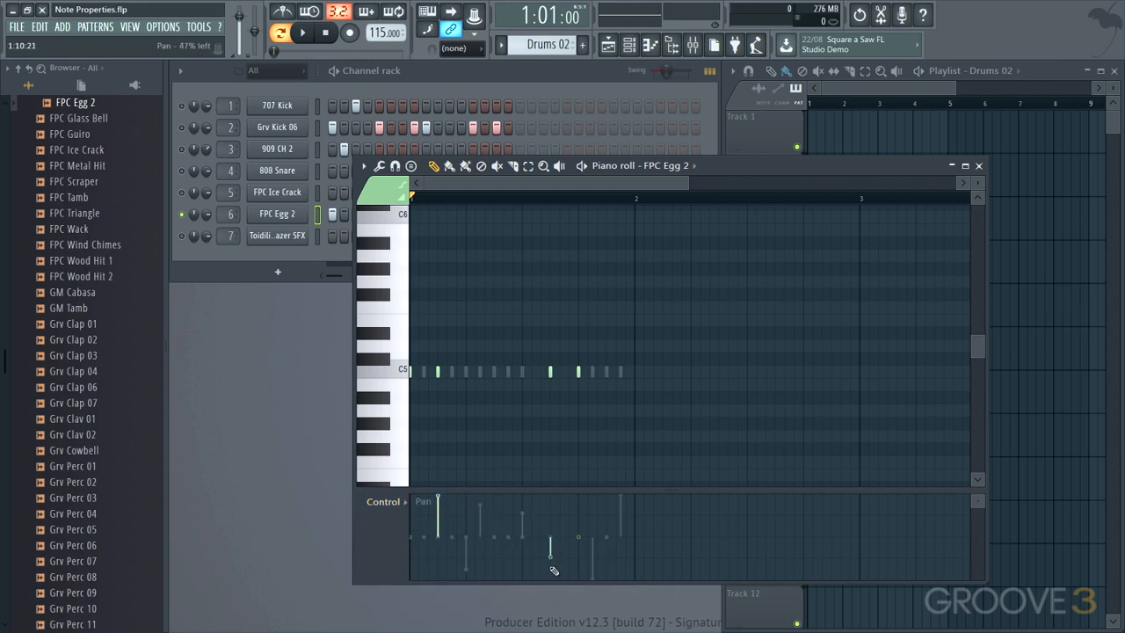
left_click_drag(581, 503, 581, 496)
key("space")
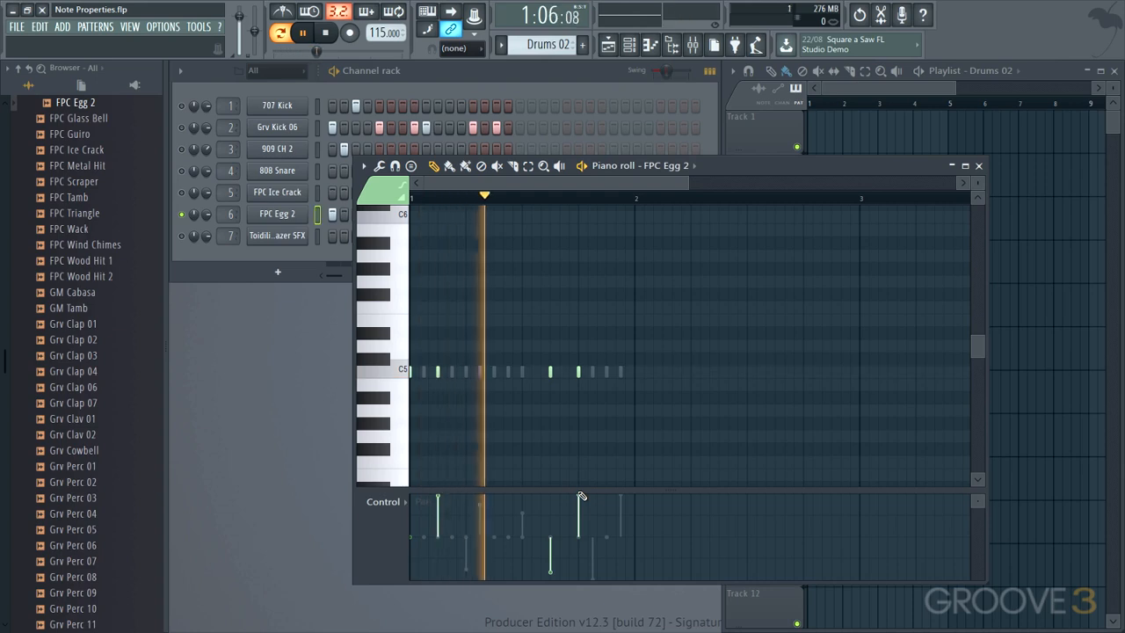
key("space")
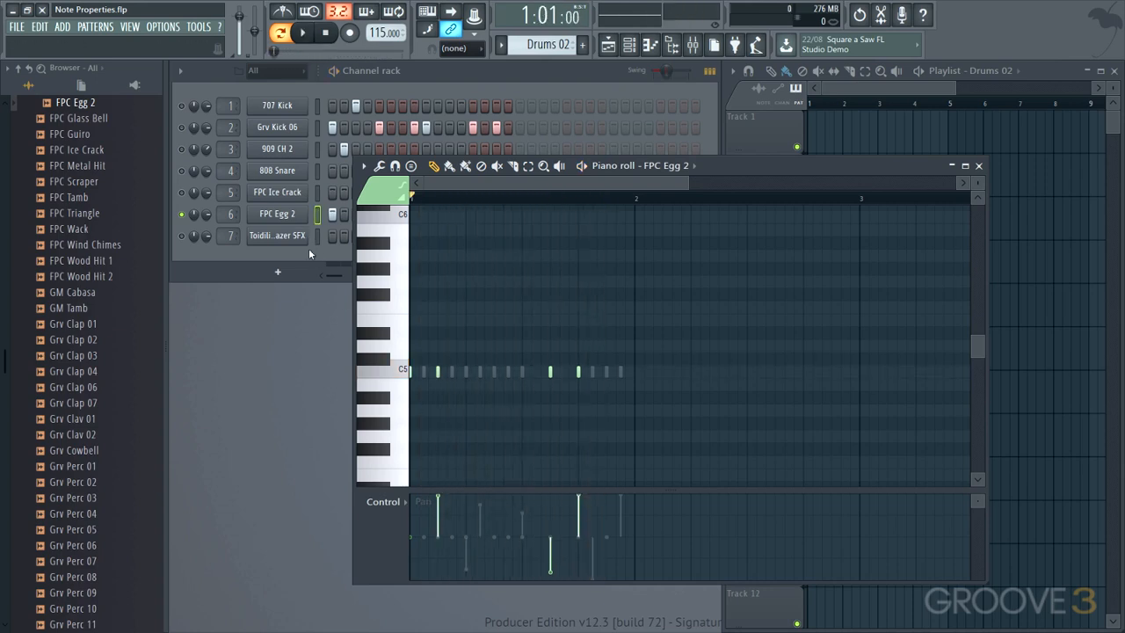
- Solo the Toidiling Lazer SFX channel, show its notes in the piano roll and audition it
left_click(182, 235)
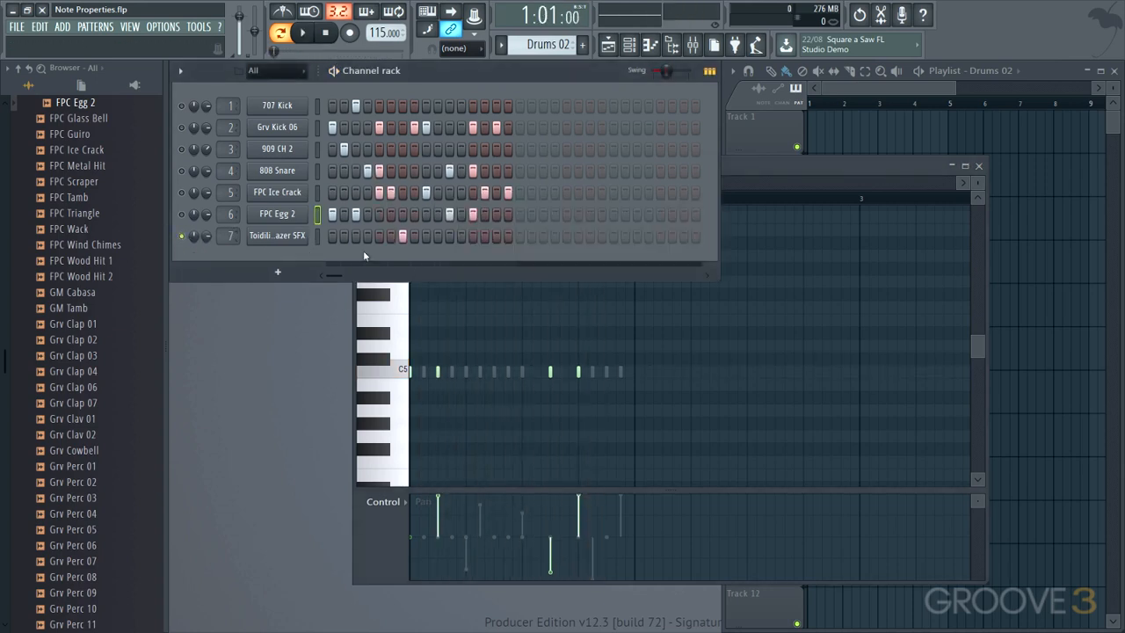
left_click(775, 168)
left_click(685, 166)
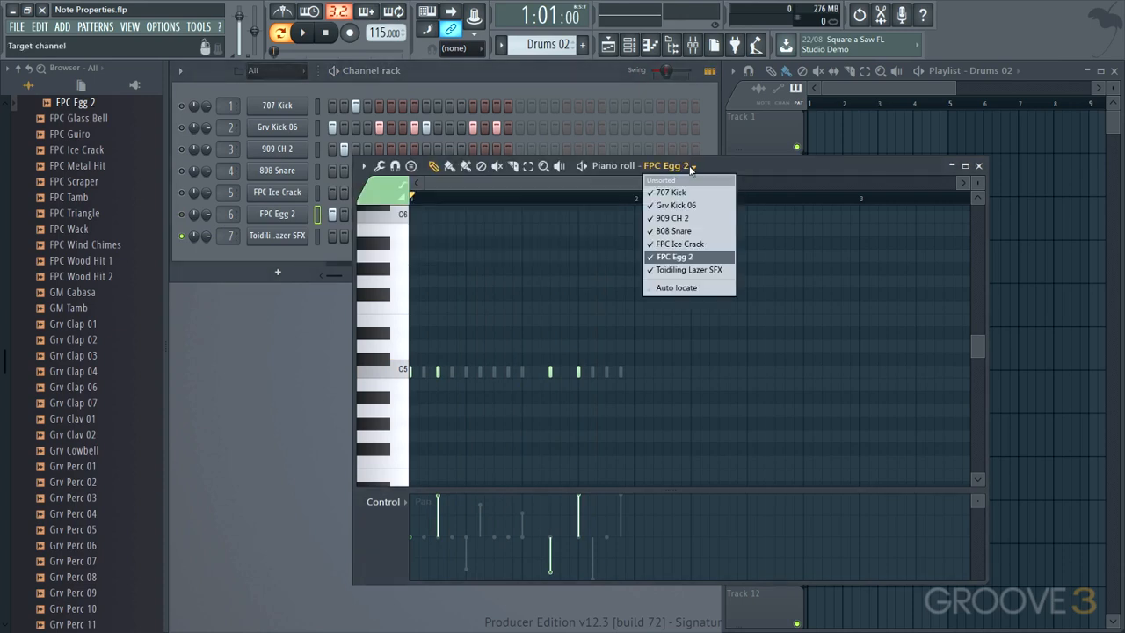
left_click(667, 270)
key("space")
key("space")
- Lower the note fine pitch of the Toidiling Lazer SFX note to about -450 cents and audition it
left_click(405, 501)
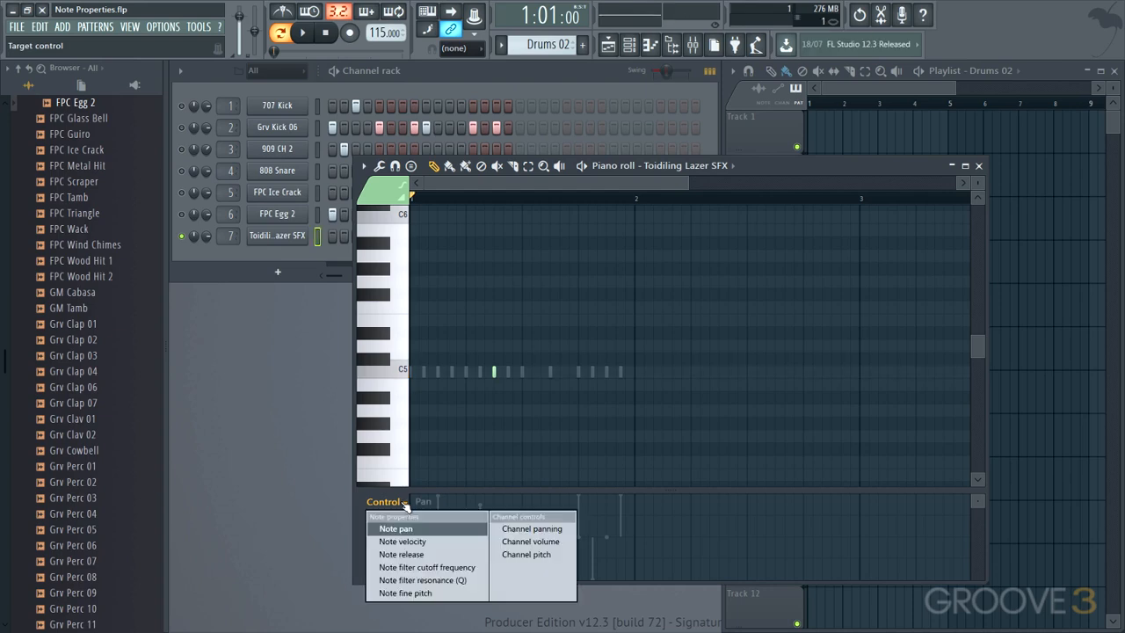
left_click(405, 593)
left_click_drag(498, 537, 498, 557)
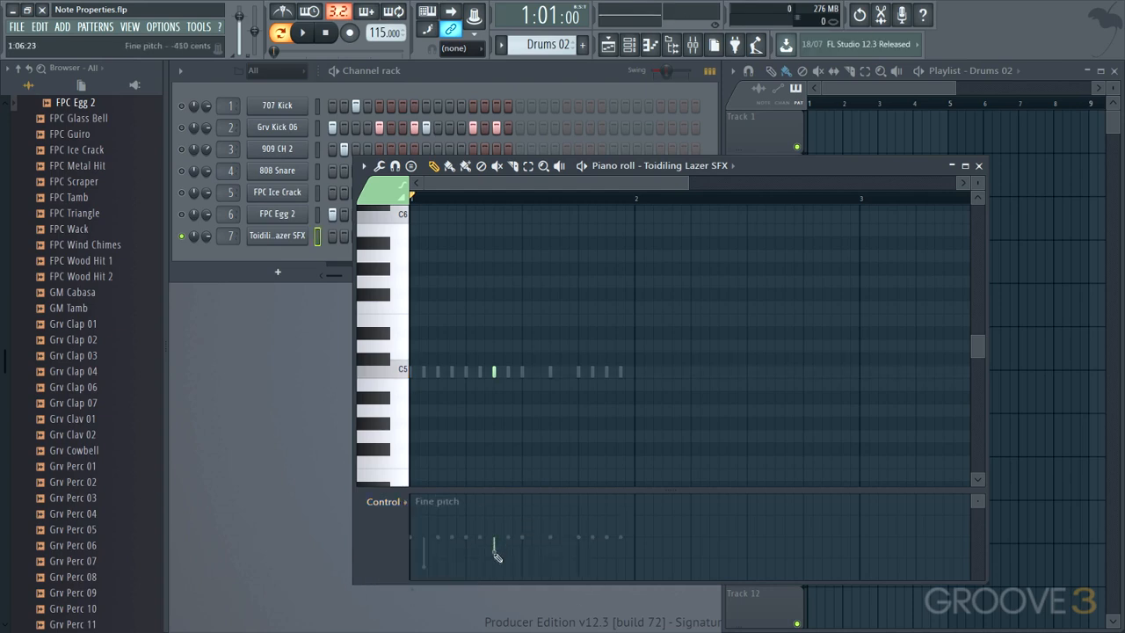
key("space")
key("space")
- Lower the note filter cutoff frequency of the Toidiling Lazer SFX note to about -53% and audition it
left_click(383, 502)
left_click(435, 562)
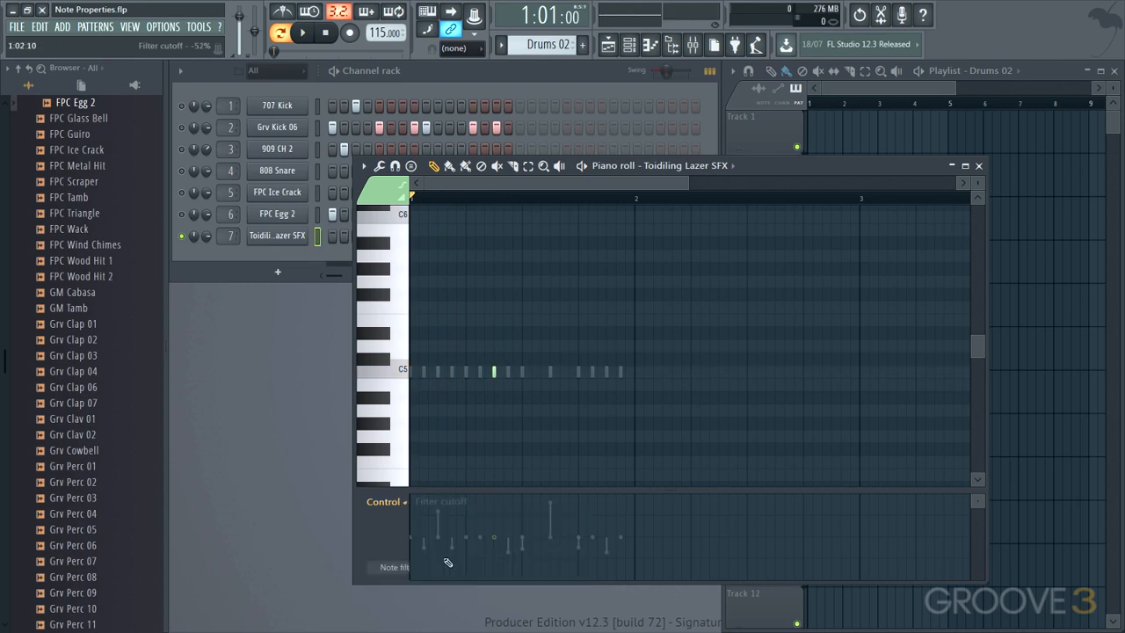
left_click_drag(494, 543, 497, 562)
key("space")
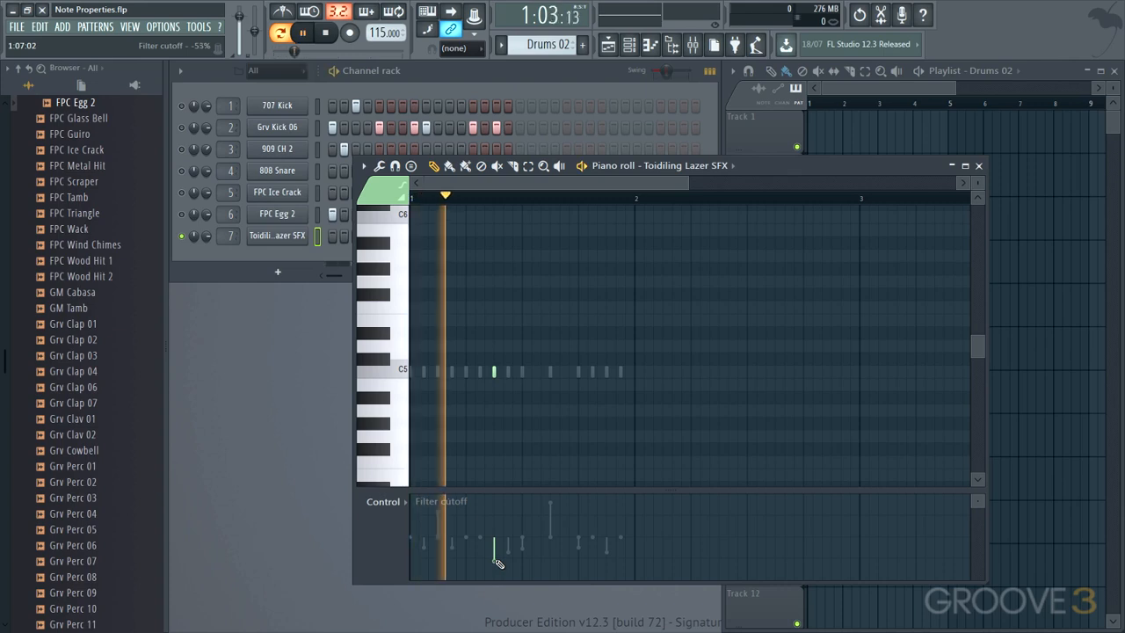
key("space")
- Raise the note filter resonance of the Toidiling Lazer SFX note to about 40% while auditioning it
left_click(383, 502)
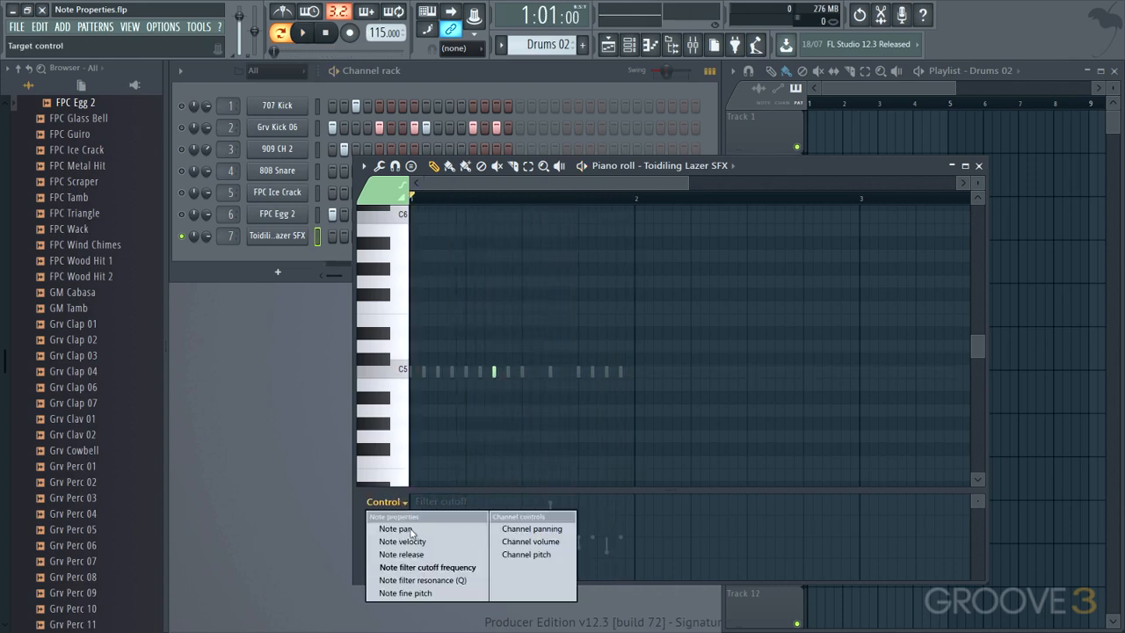
left_click(430, 581)
left_click_drag(494, 538, 497, 518)
key("space")
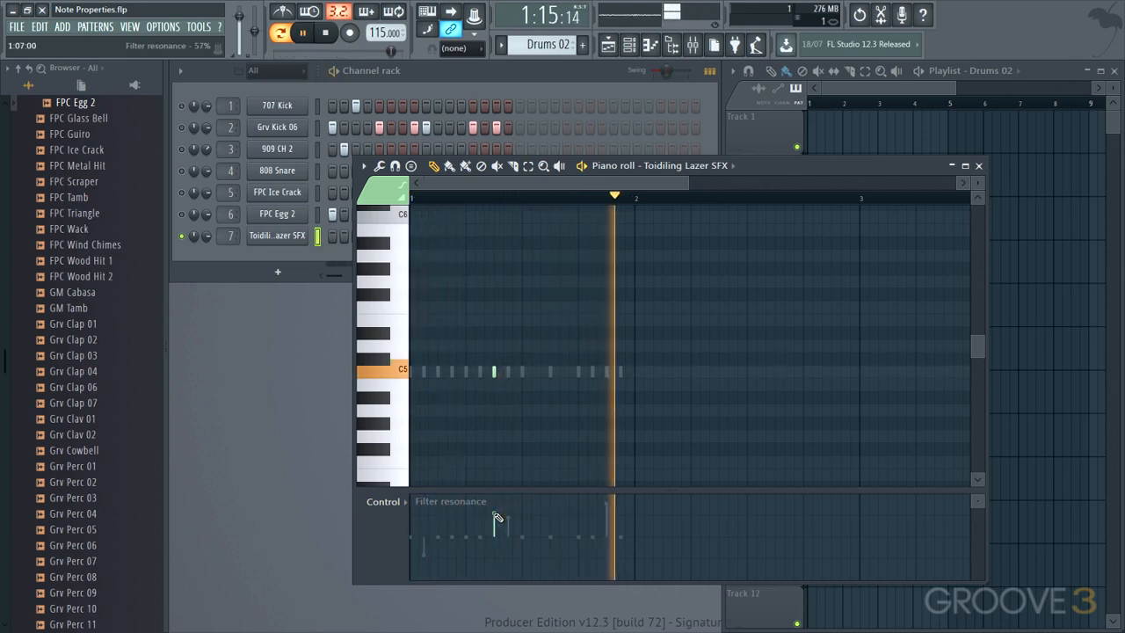
left_click_drag(495, 514, 494, 521)
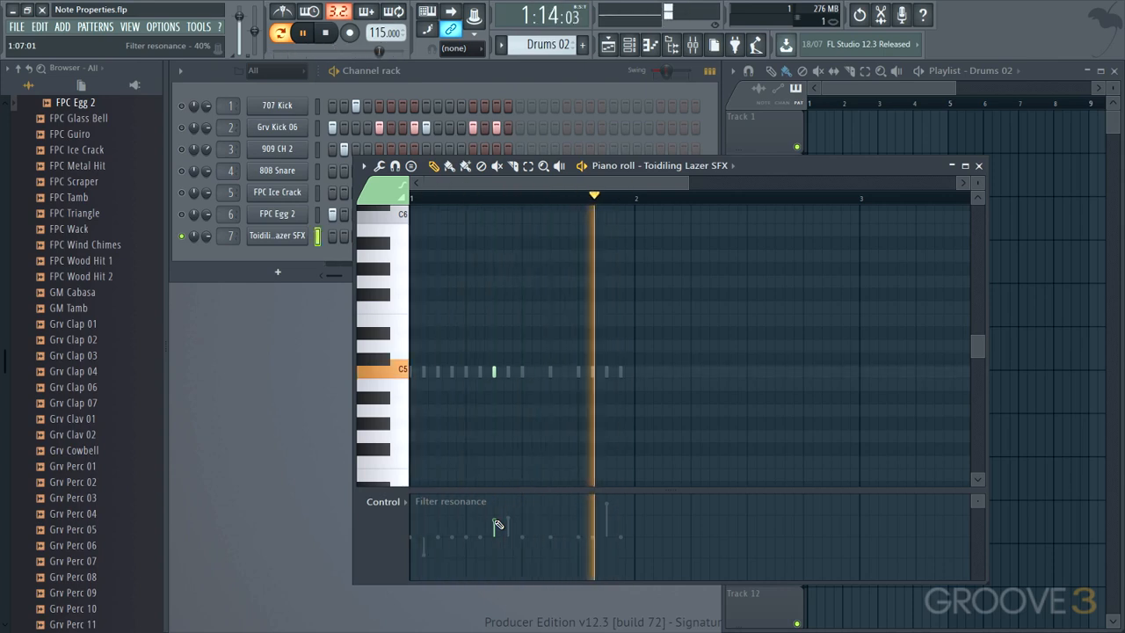
key("space")
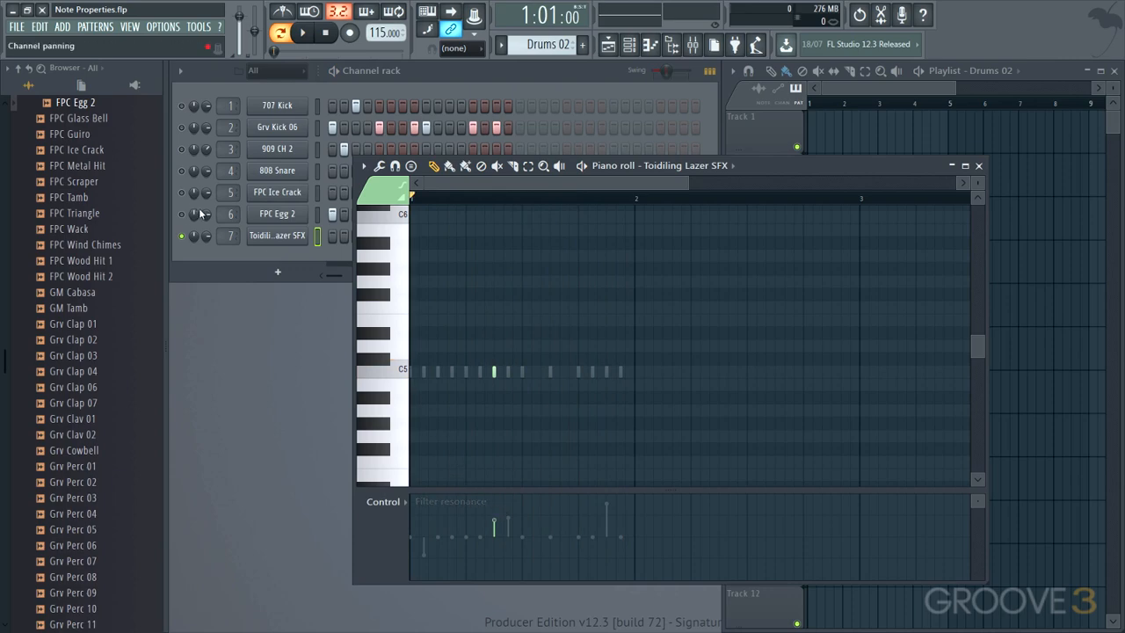
- Close the piano roll, lower the Toidiling Lazer SFX channel volume, and audition the pattern with all channels unmuted
left_click(977, 165)
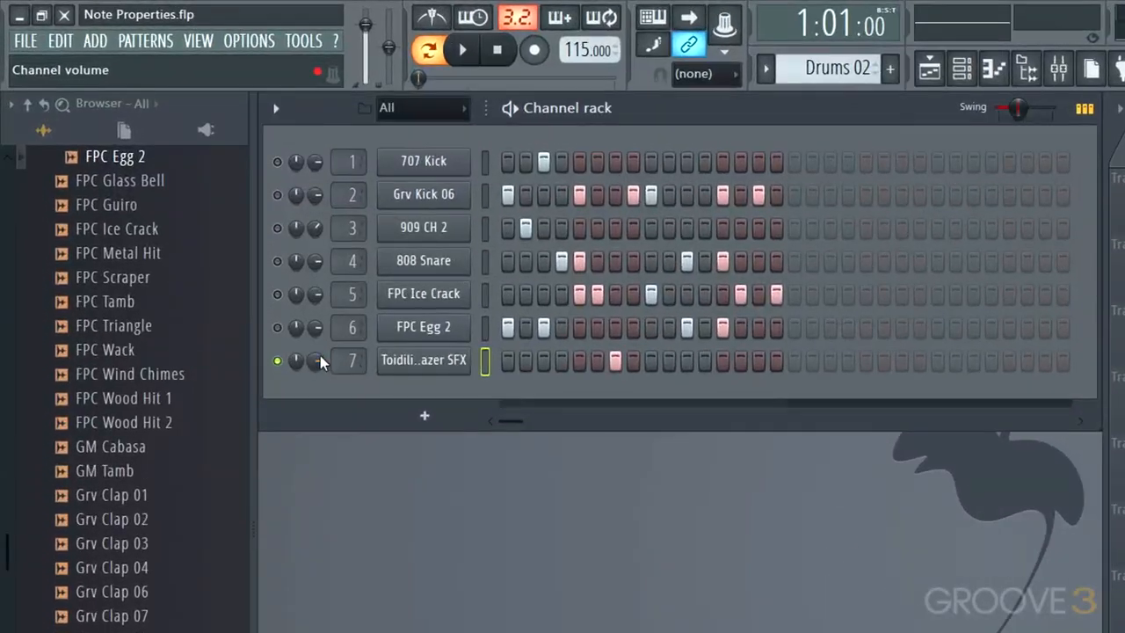
left_click_drag(321, 359, 322, 371)
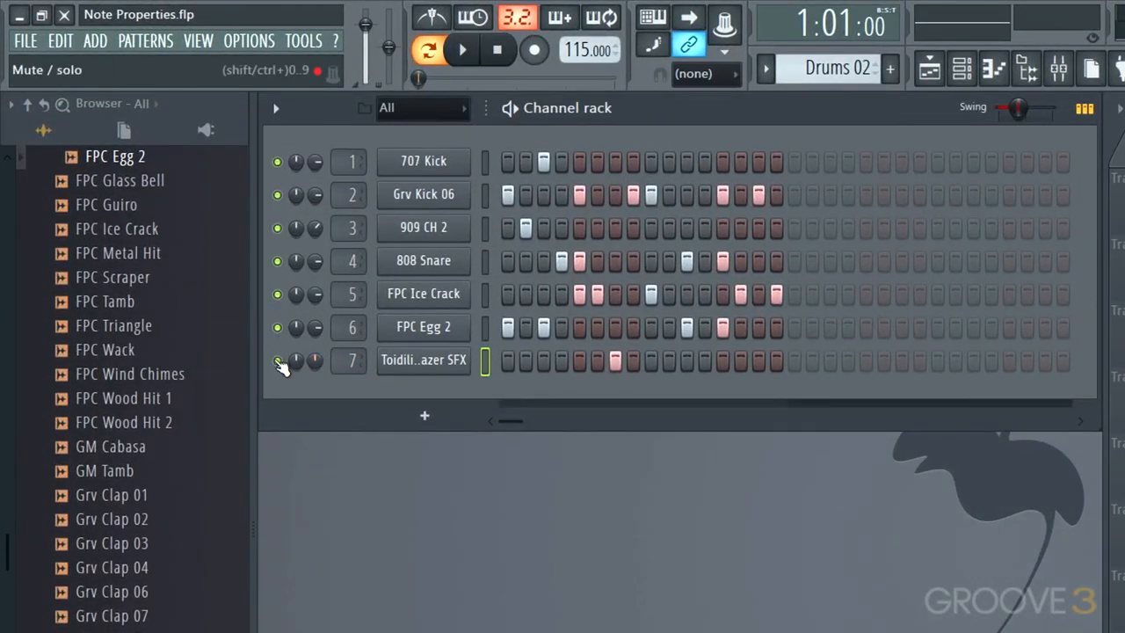
key("space")
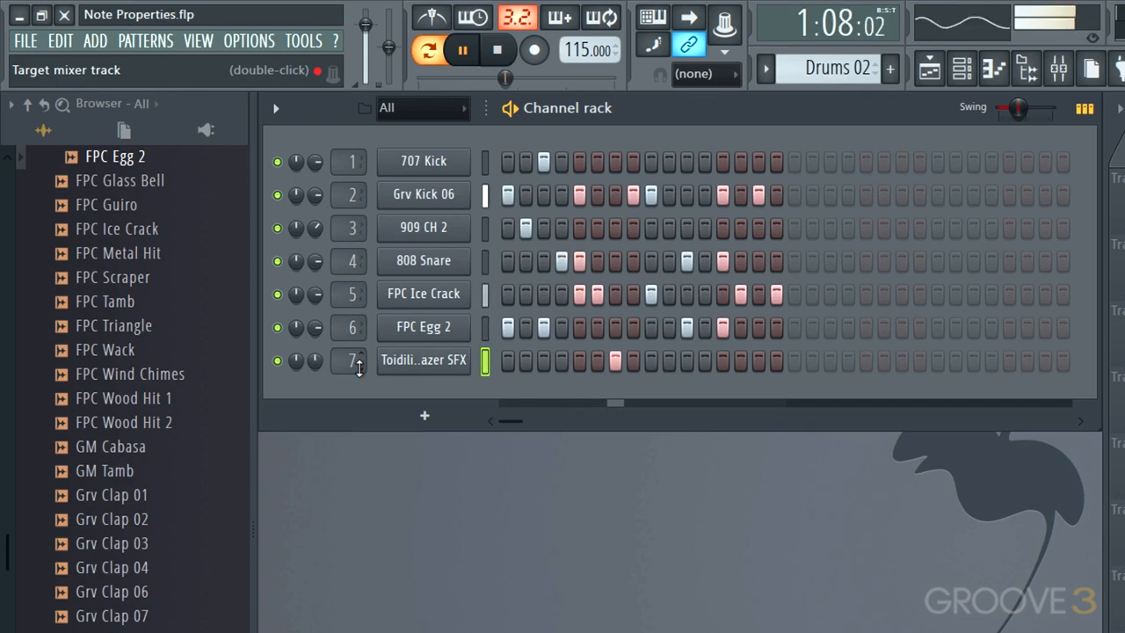
key("space")
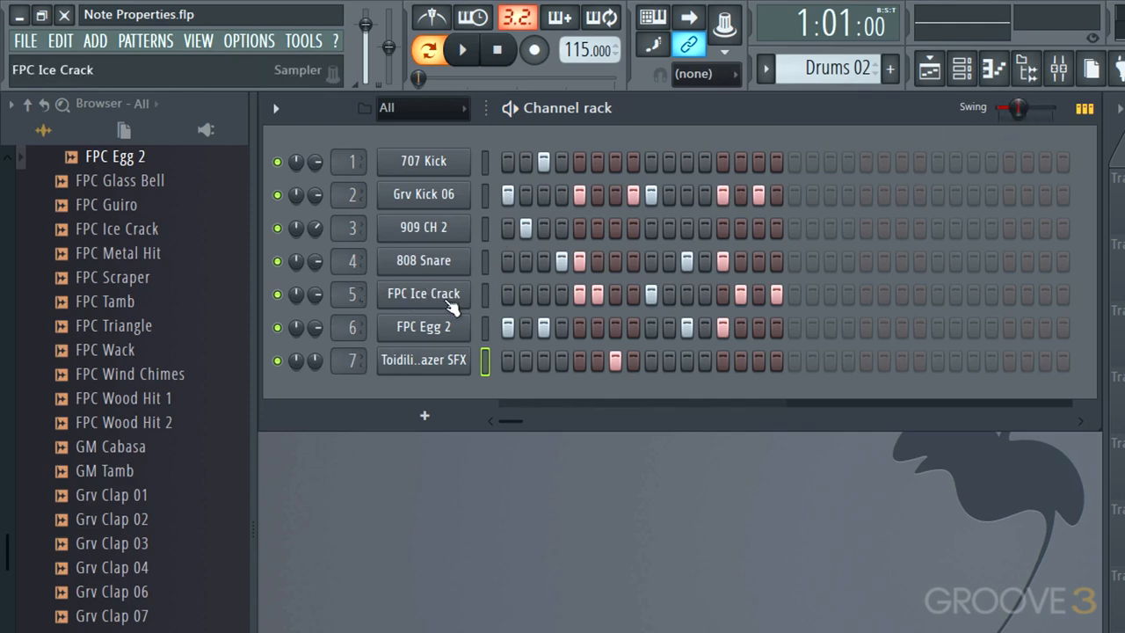
- Open FPC Ice Crack in the piano roll and lower its five note velocities by varying amounts, with the first and last lowest
right_click(421, 298)
left_click(514, 293)
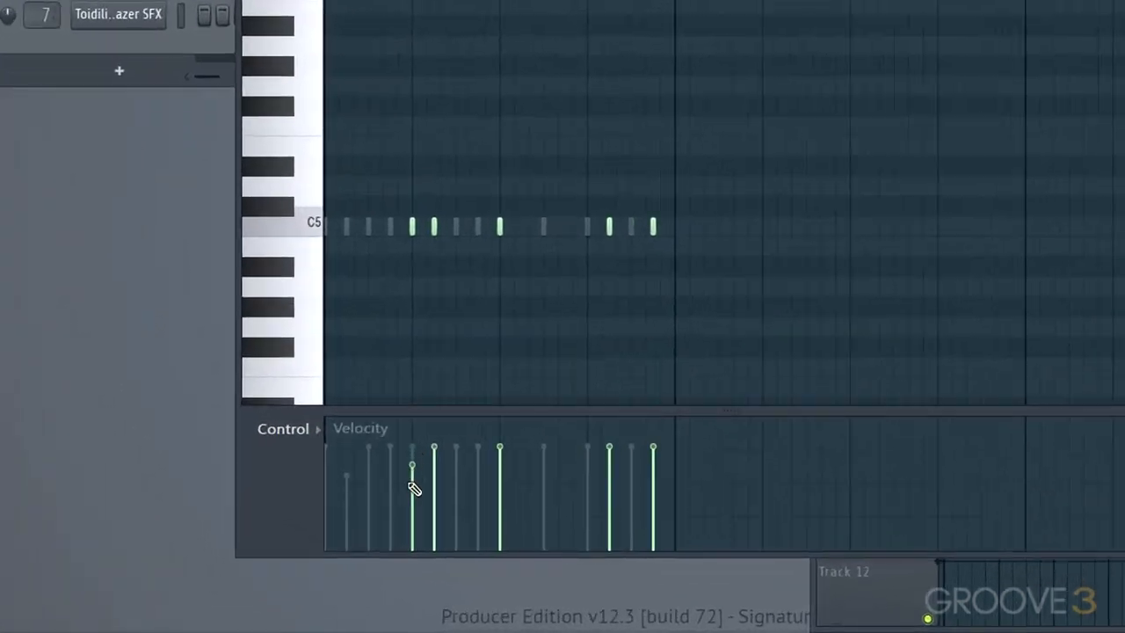
left_click(454, 534)
left_click(442, 468)
left_click(497, 484)
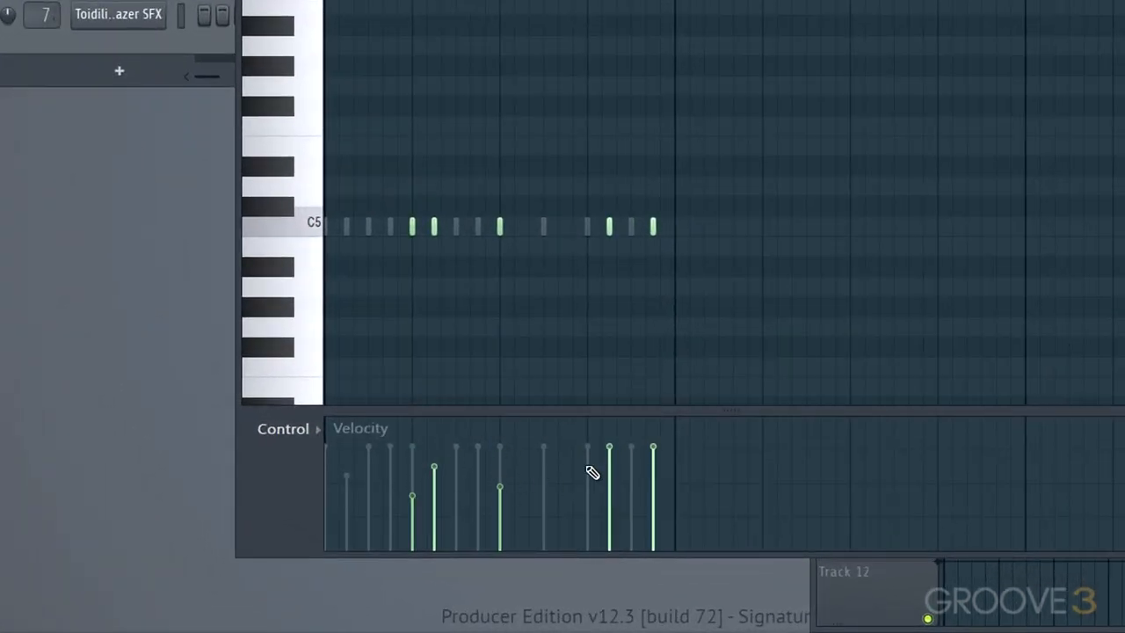
left_click(611, 467)
left_click(653, 490)
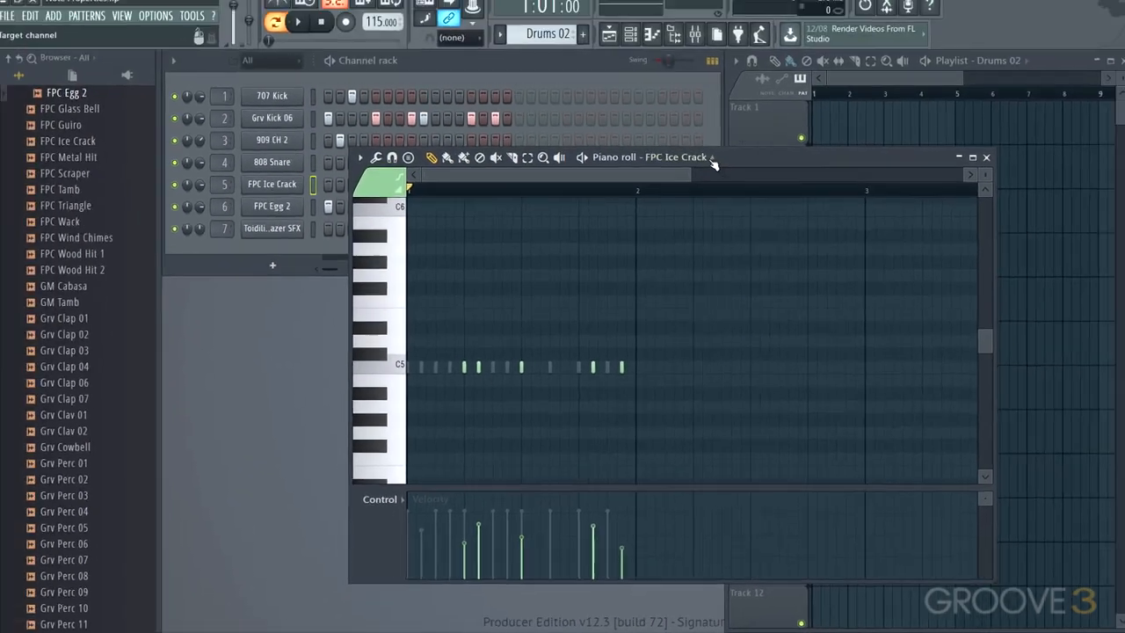
- Lower the velocities of the first two FPC Egg 2 notes, raise those of the last two, and play the pattern
left_click(694, 166)
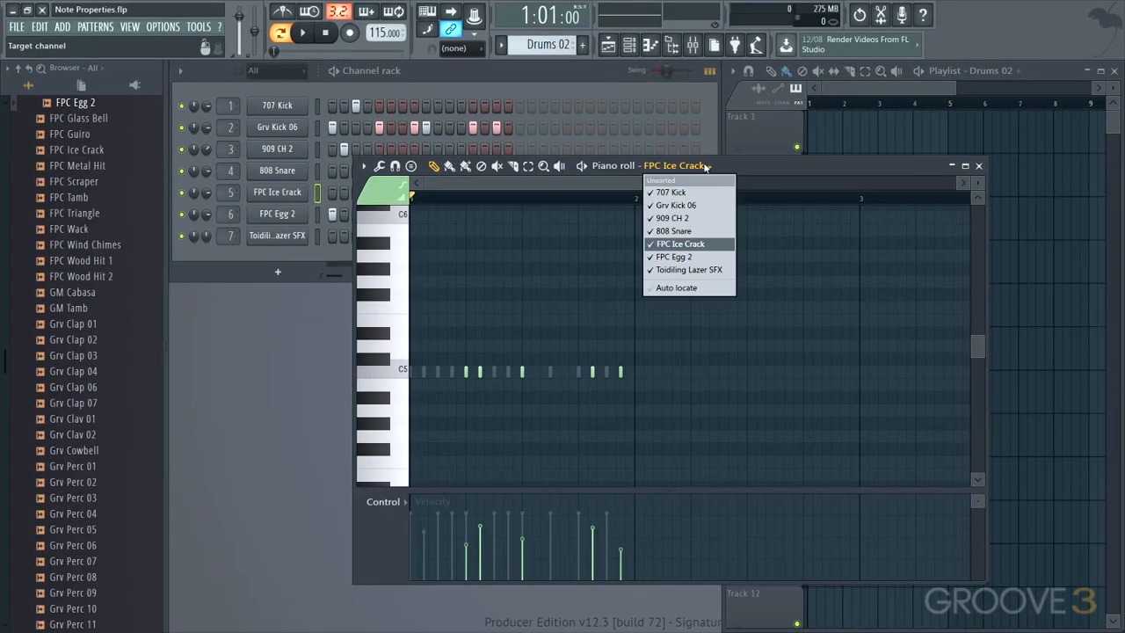
left_click(678, 256)
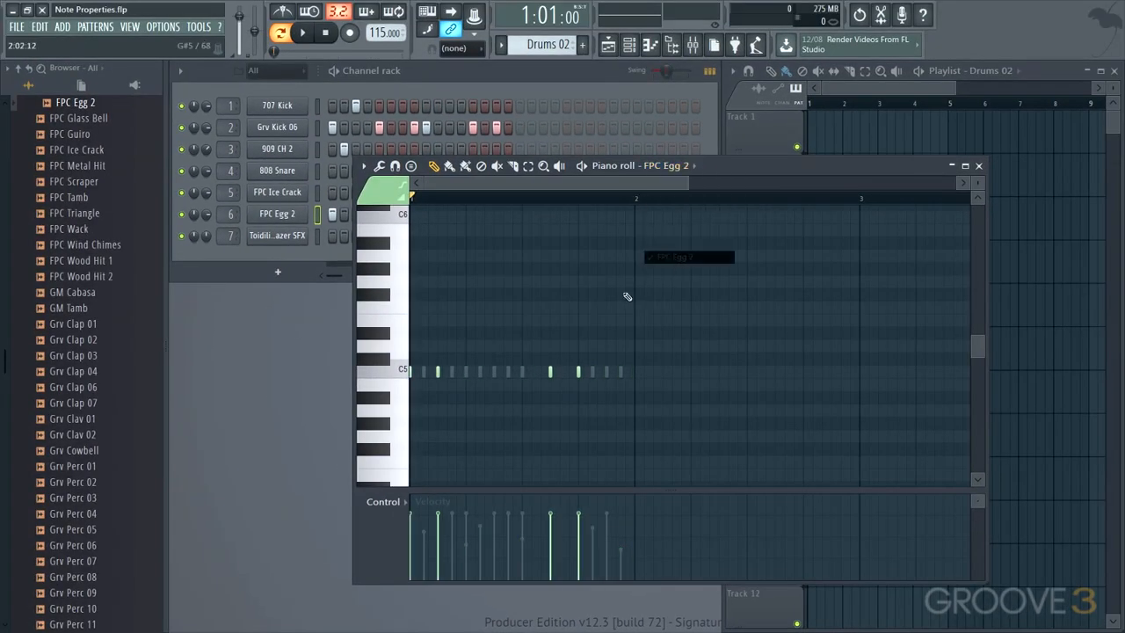
left_click(407, 502)
left_click(499, 495)
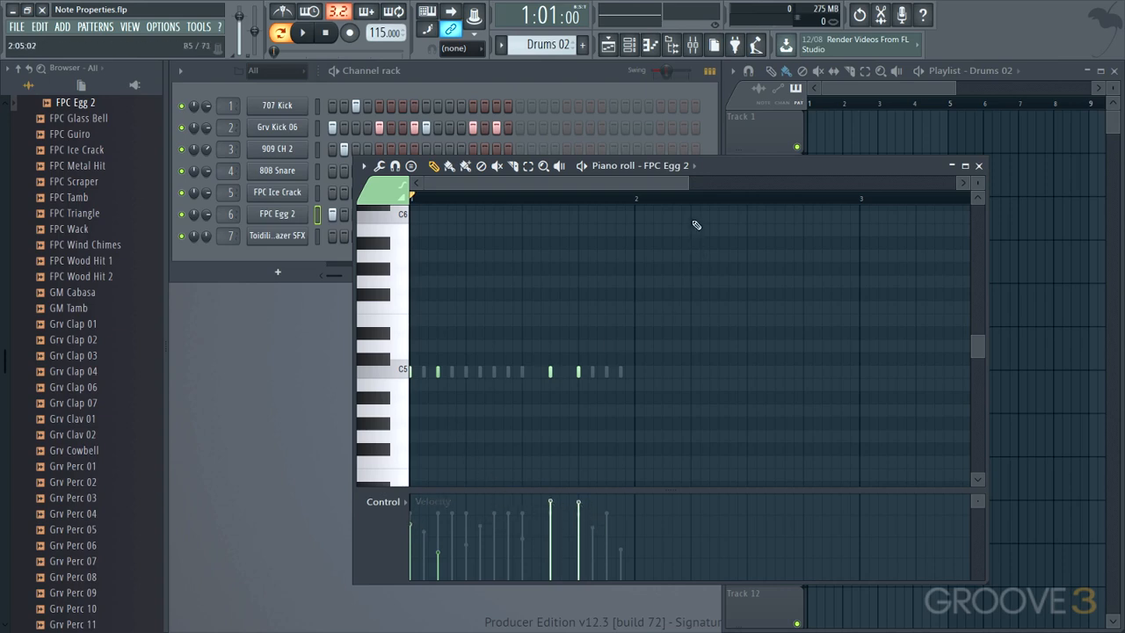
key("space")
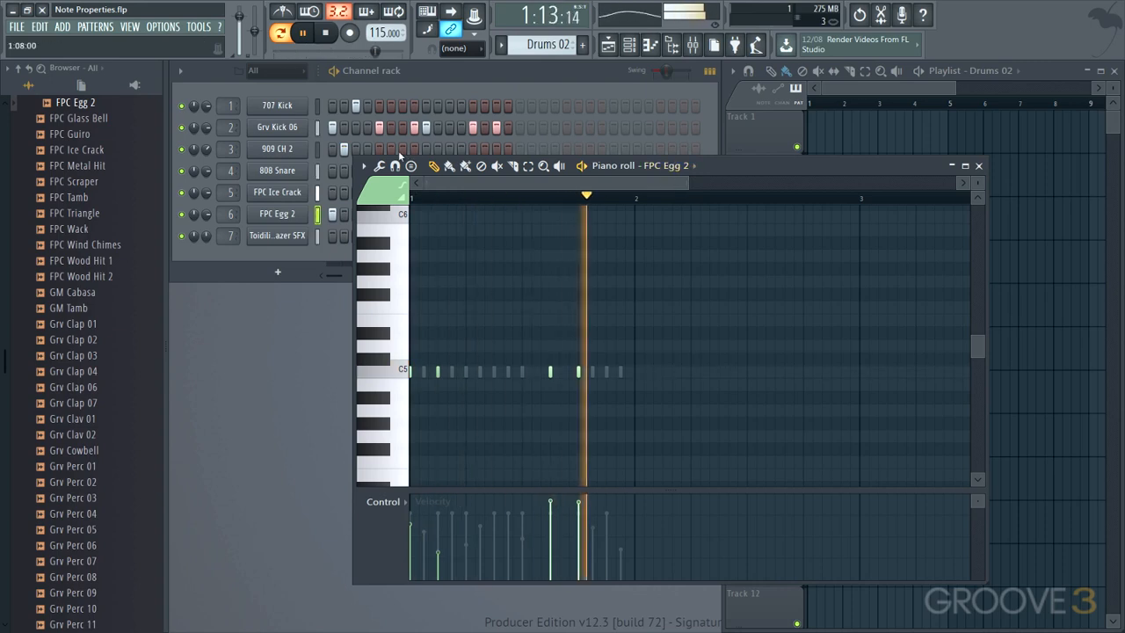
- Close the piano roll, lower the 808 Snare channel volume to about 68% and stop playback
left_click(978, 165)
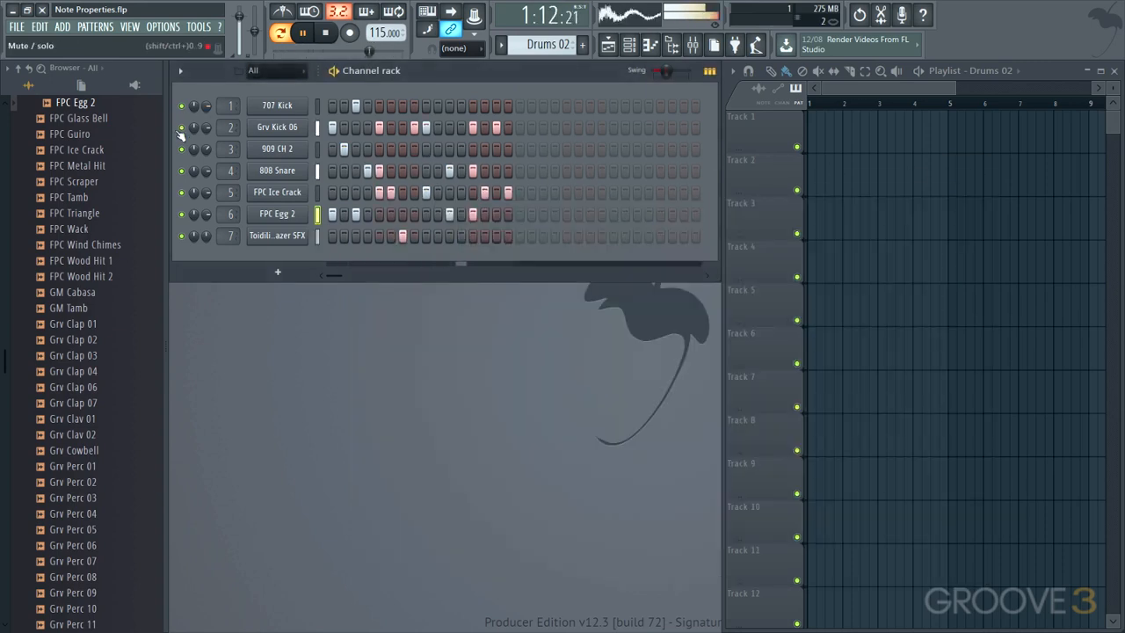
left_click_drag(207, 168, 208, 181)
key("space")
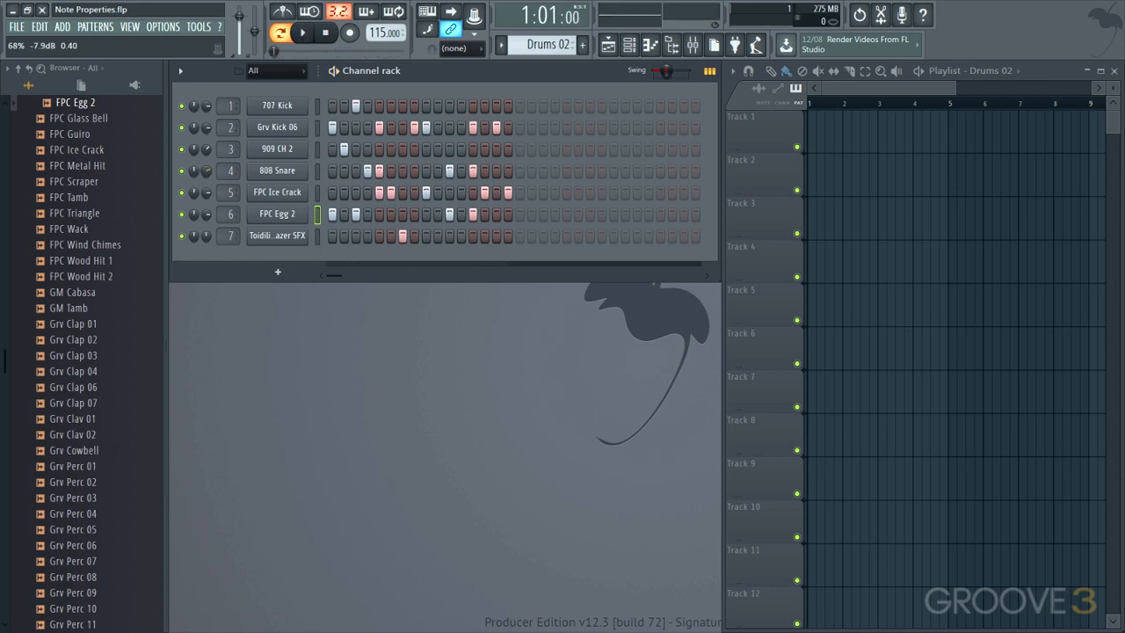